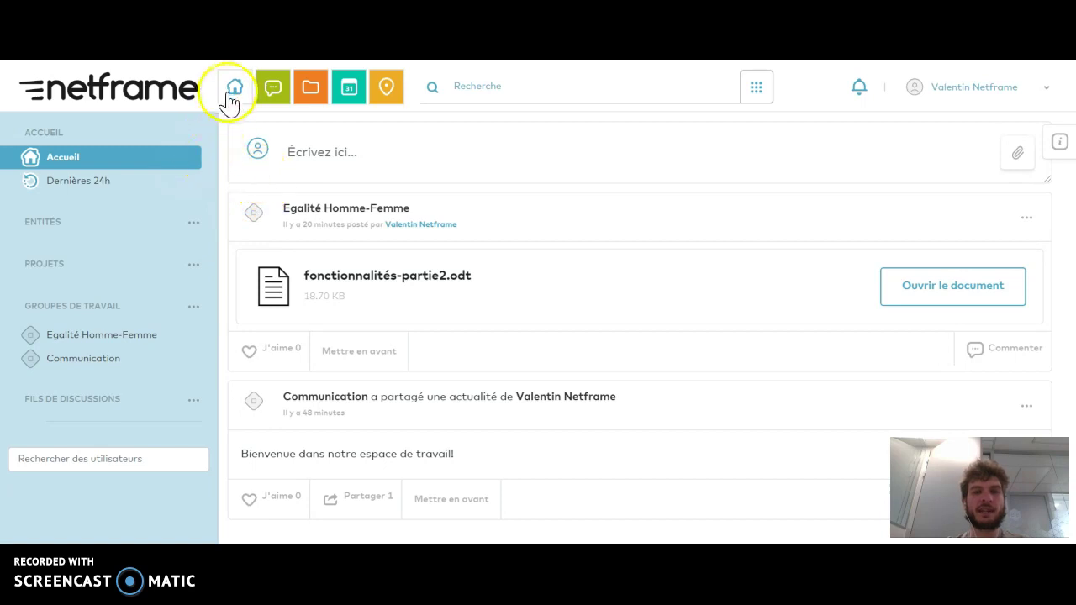
# - Browse the Egalité Homme-Femme group's files in Documents, view its Documents des publications folder and return to the group's root folder
pyautogui.click(310, 92)
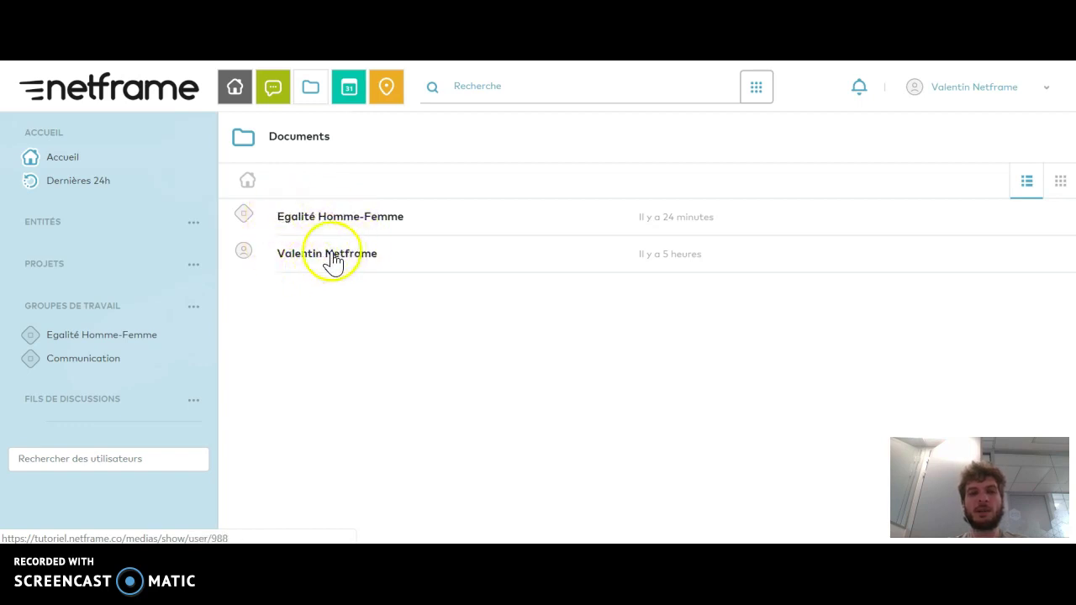
pyautogui.click(346, 227)
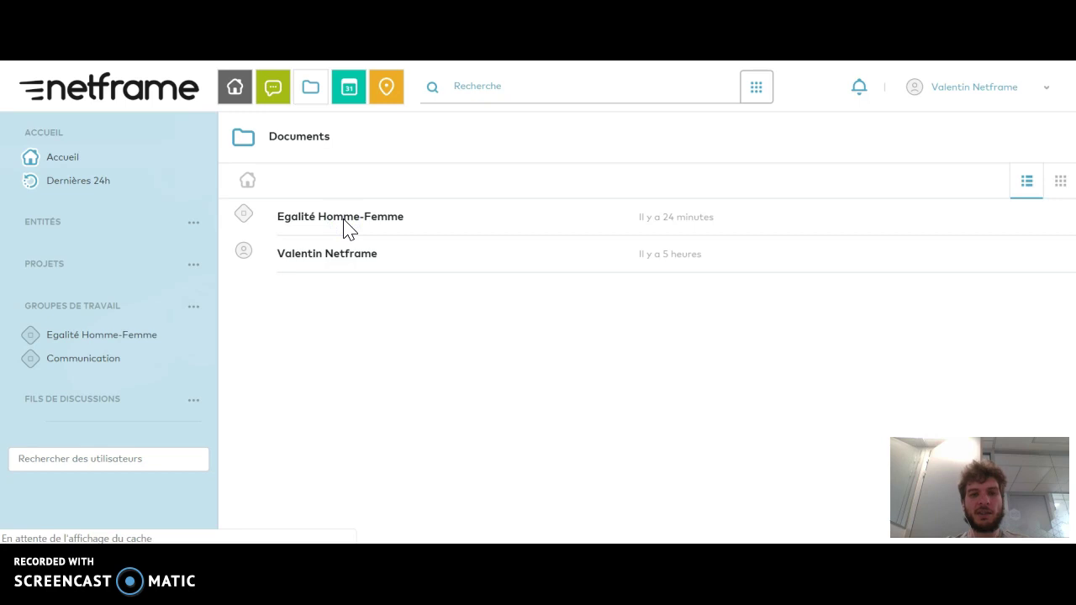
pyautogui.click(340, 245)
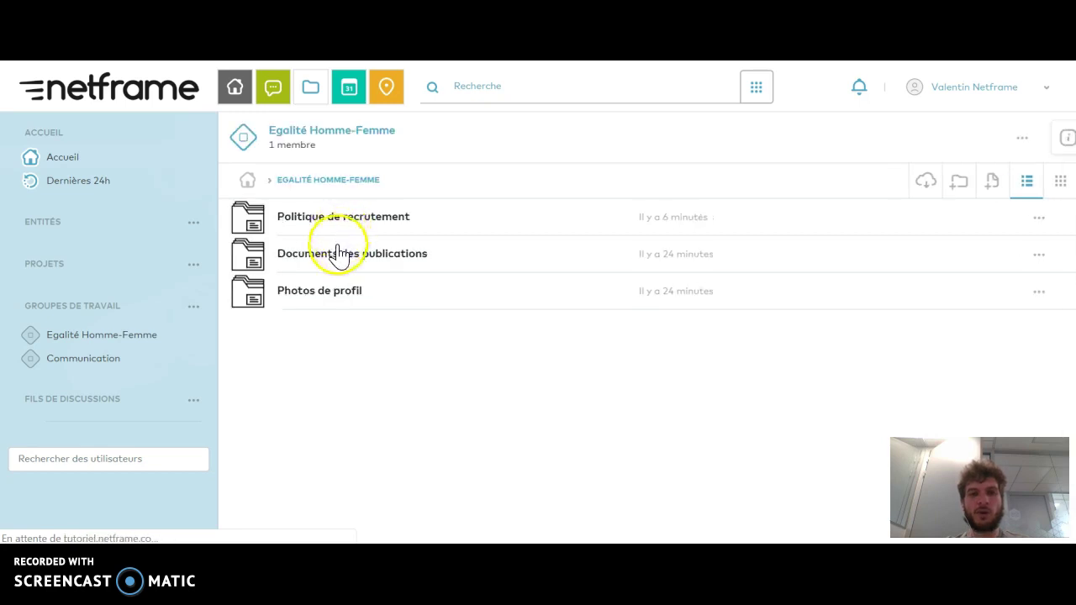
pyautogui.click(411, 258)
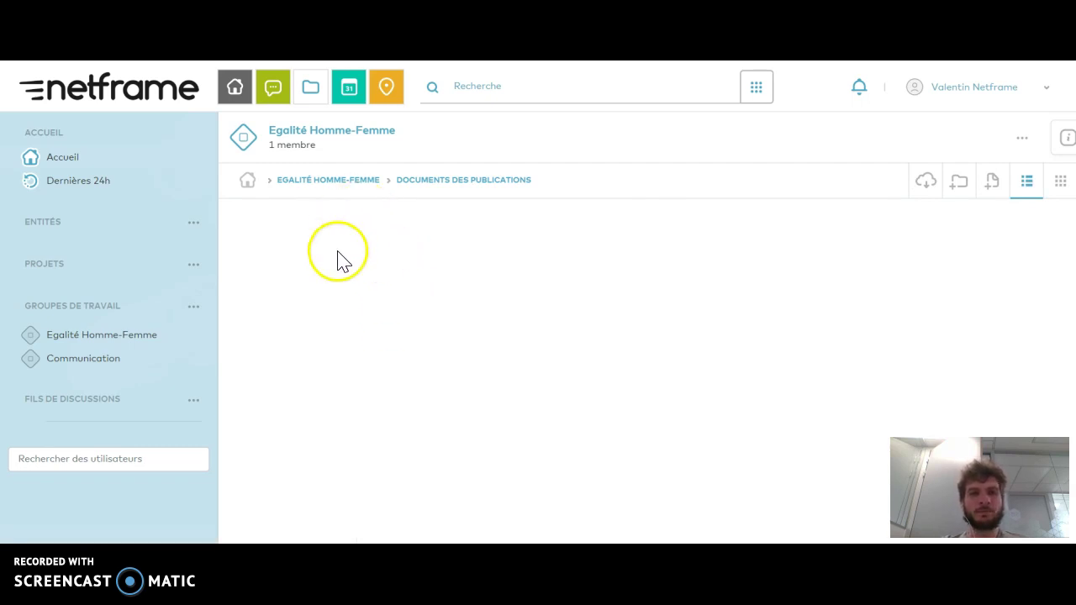
pyautogui.click(328, 182)
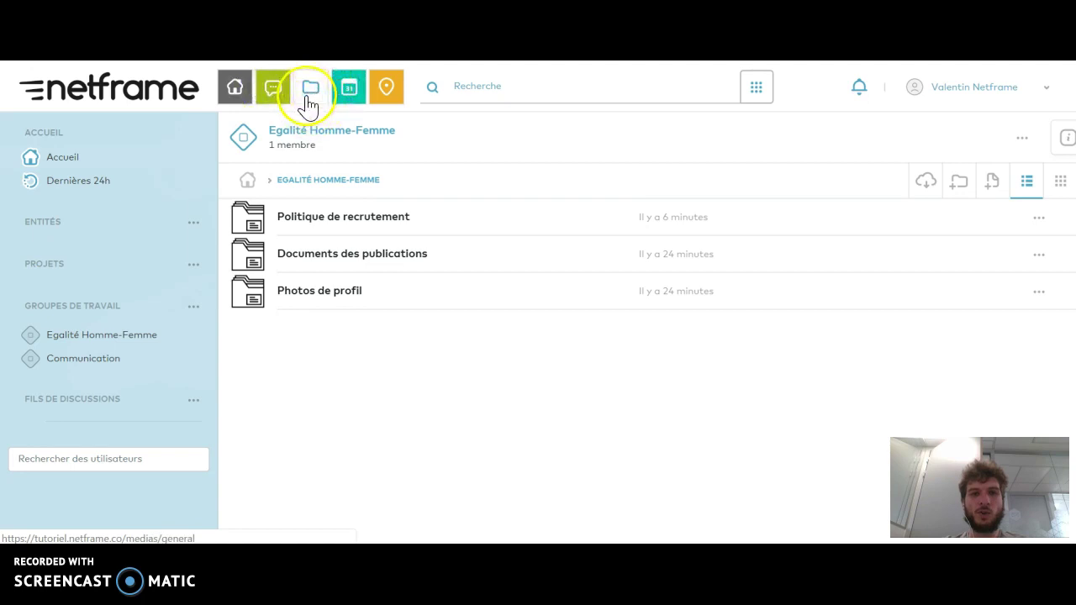
# - Go to the Egalité Homme-Femme workgroup page and show its full document list from the group information
pyautogui.click(123, 337)
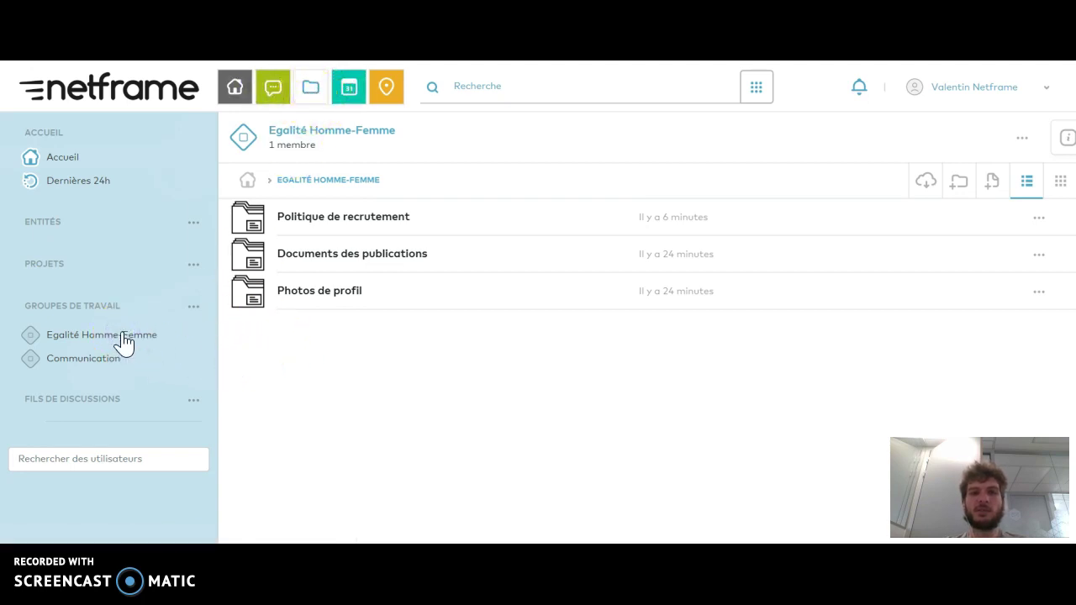
pyautogui.click(123, 338)
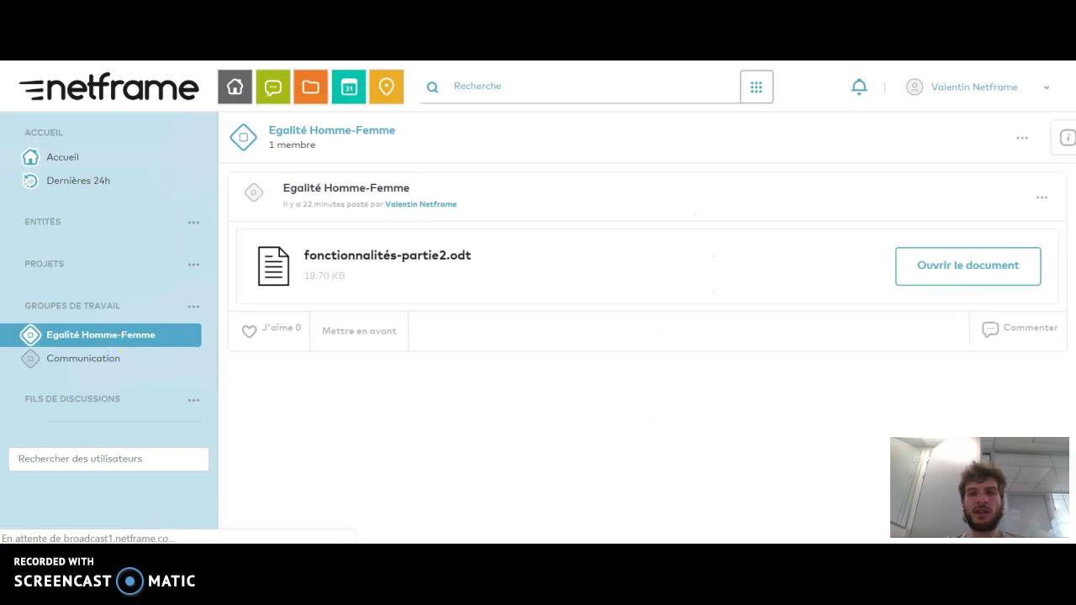
pyautogui.click(1066, 140)
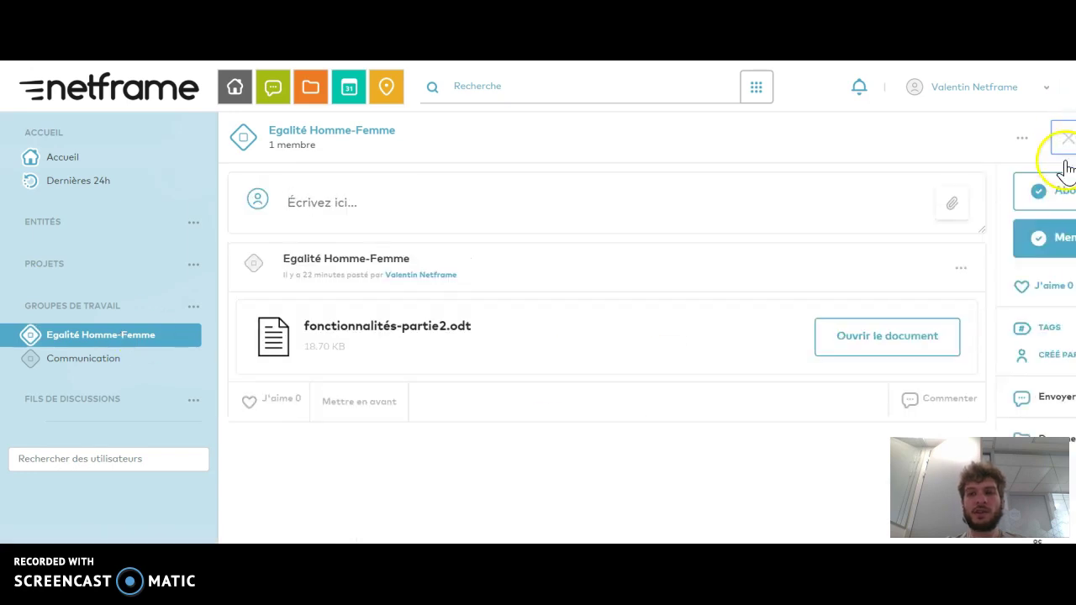
pyautogui.scroll(-3, 961, 386)
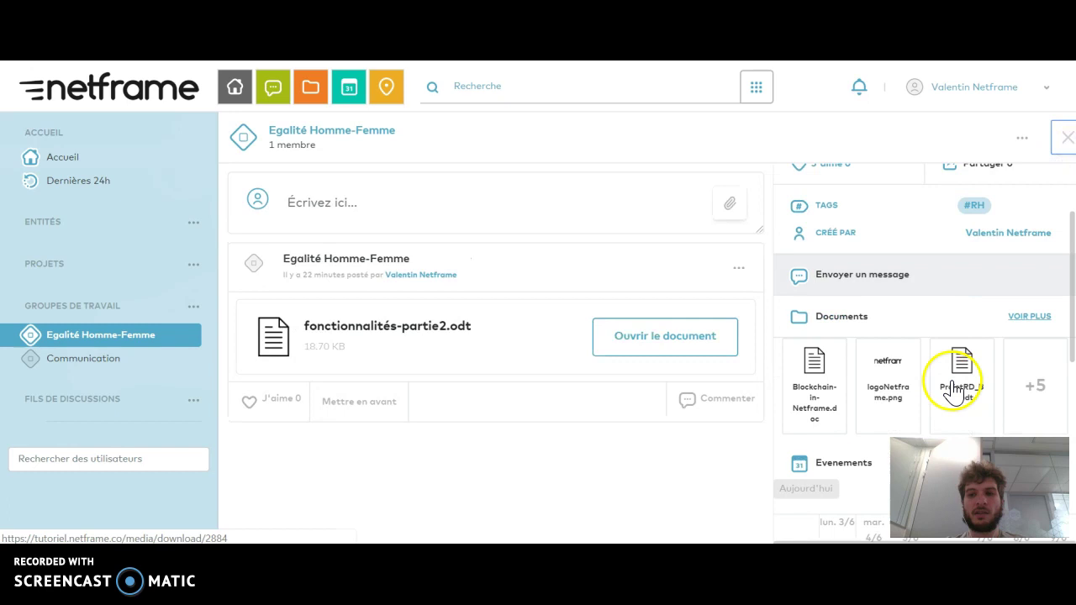
pyautogui.click(1030, 318)
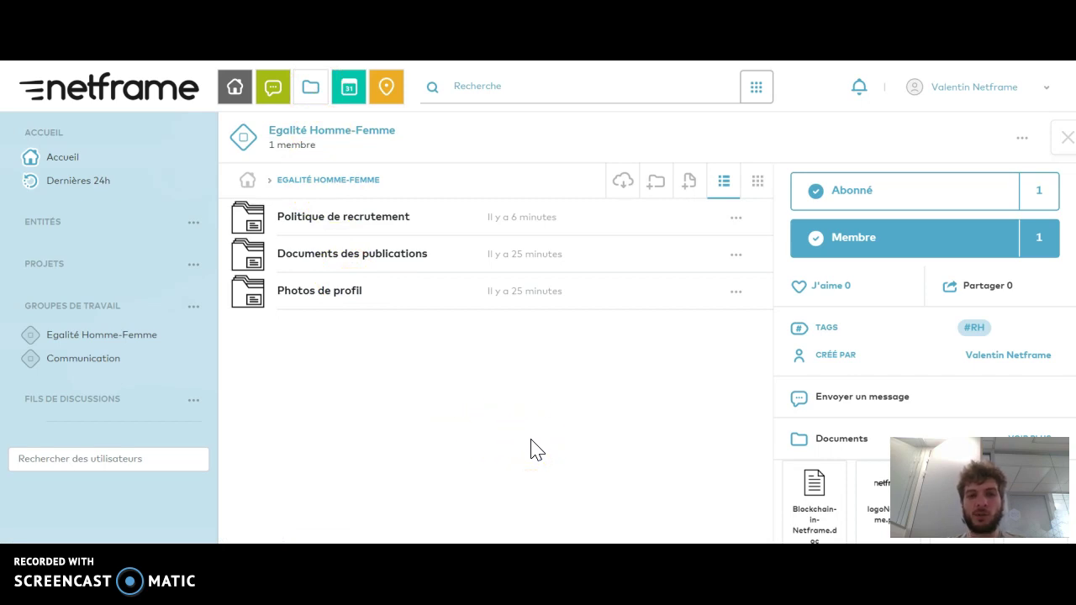
# - Create a new folder named Salaires in the Egalité Homme-Femme group's documents
pyautogui.click(662, 195)
pyautogui.click(557, 189)
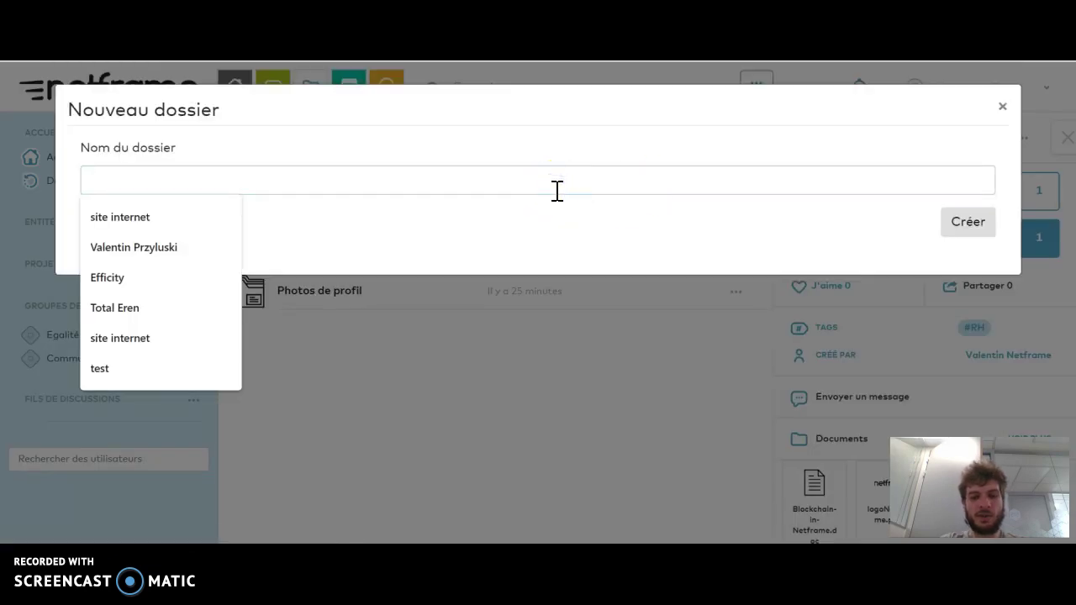
pyautogui.write('Salaires')
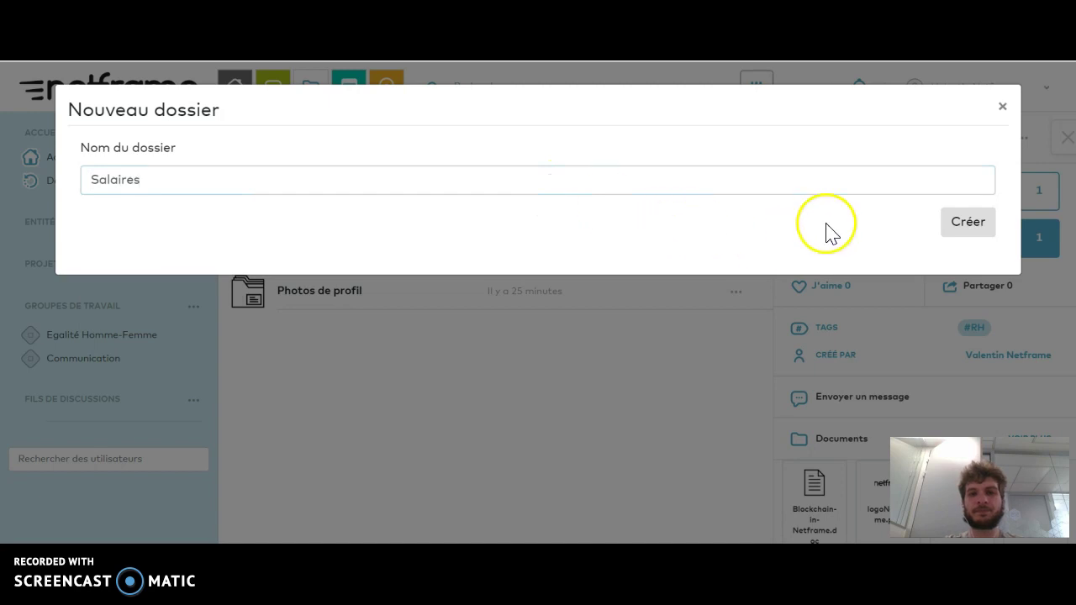
pyautogui.click(968, 224)
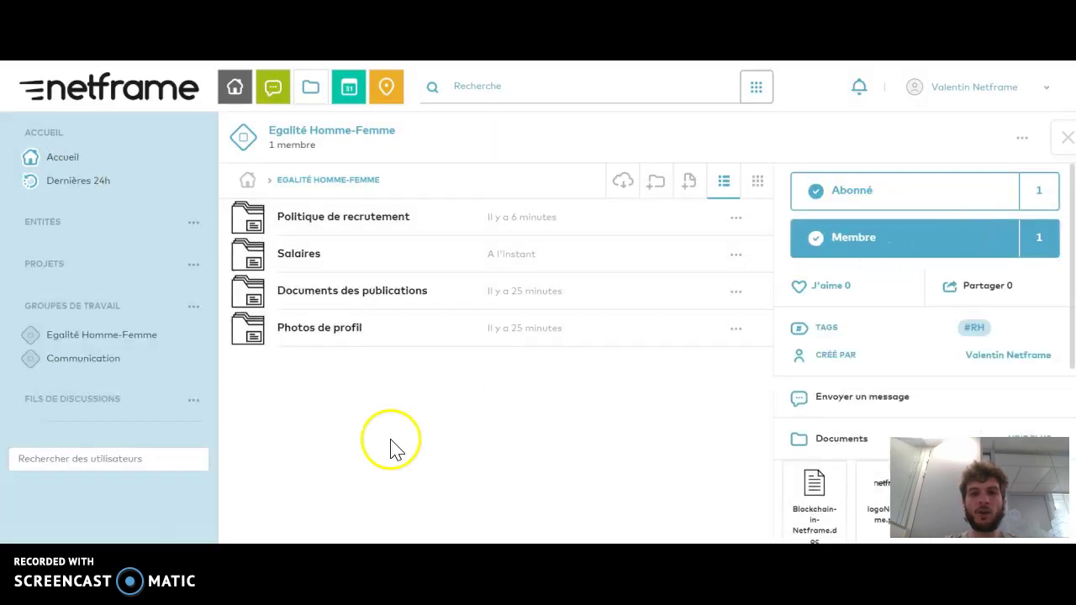
# - Open the Salaires folder and start adding a new file, dismissing the file chooser without selecting anything
pyautogui.click(296, 259)
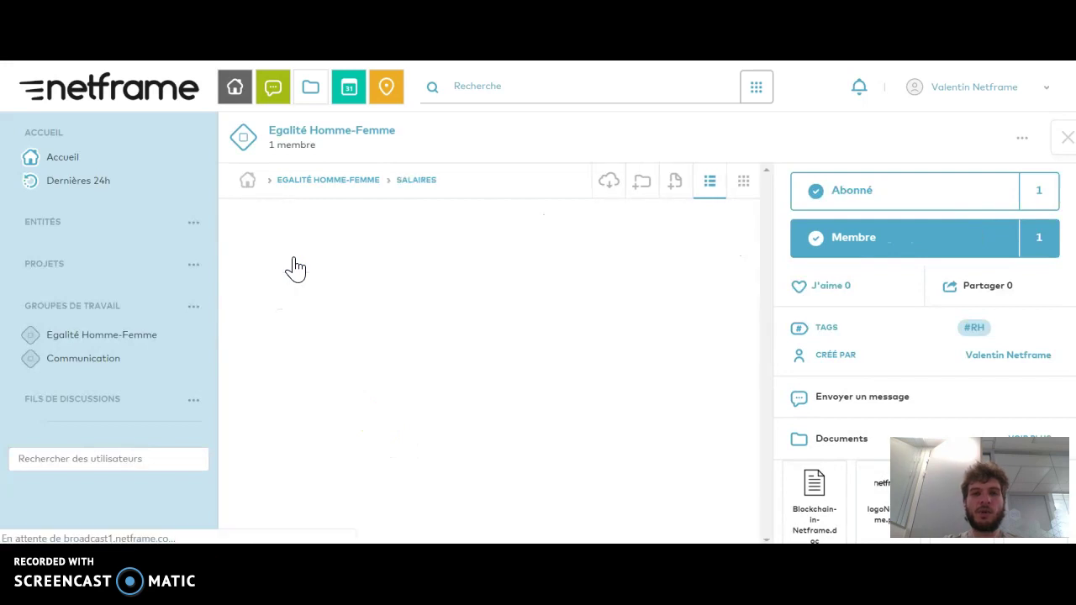
pyautogui.click(681, 186)
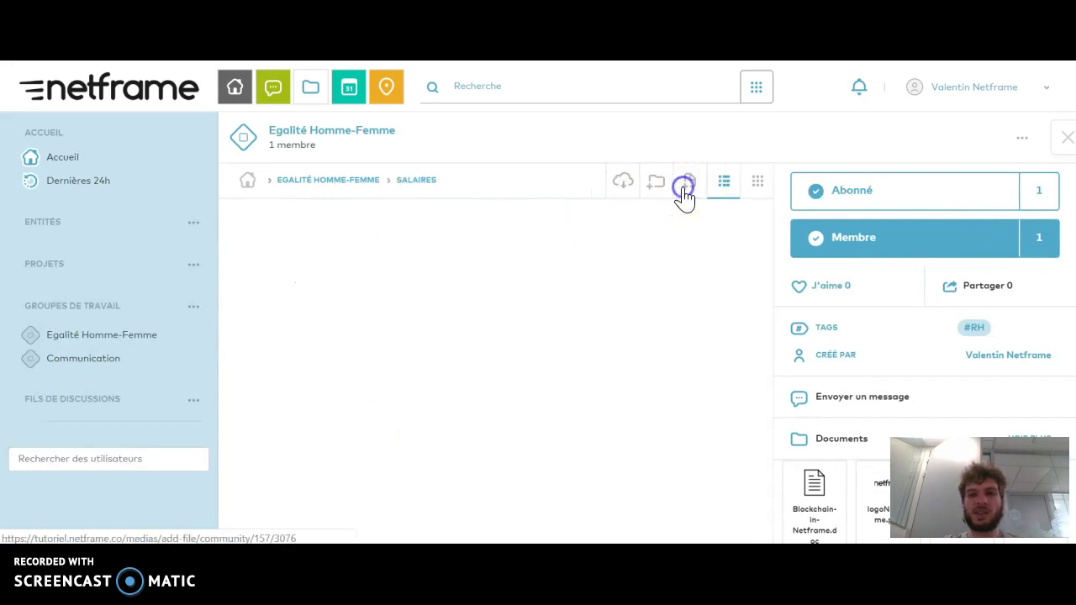
pyautogui.click(607, 425)
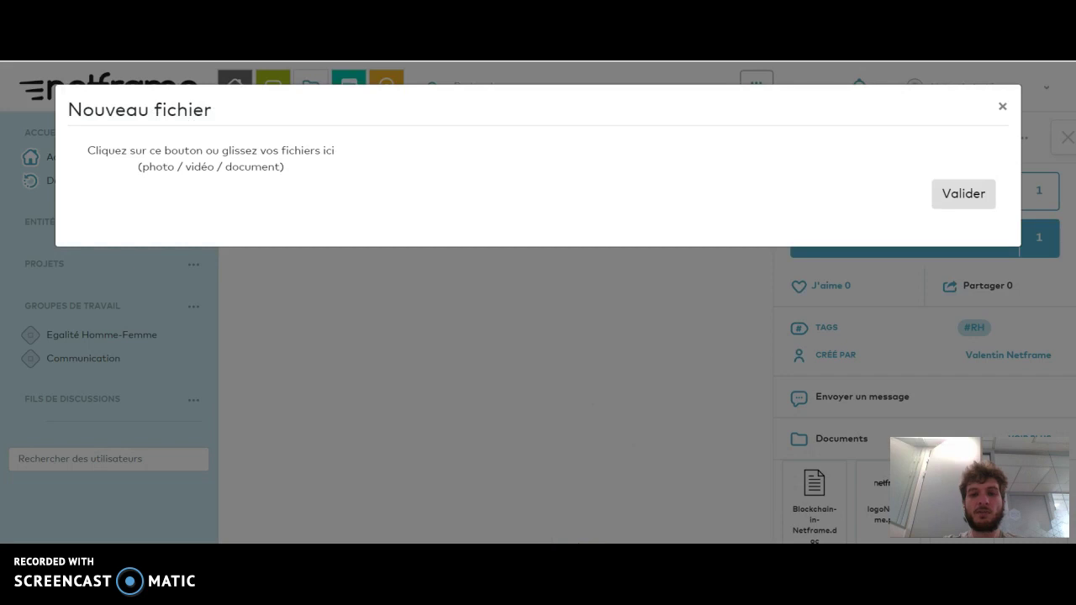
pyautogui.click(235, 169)
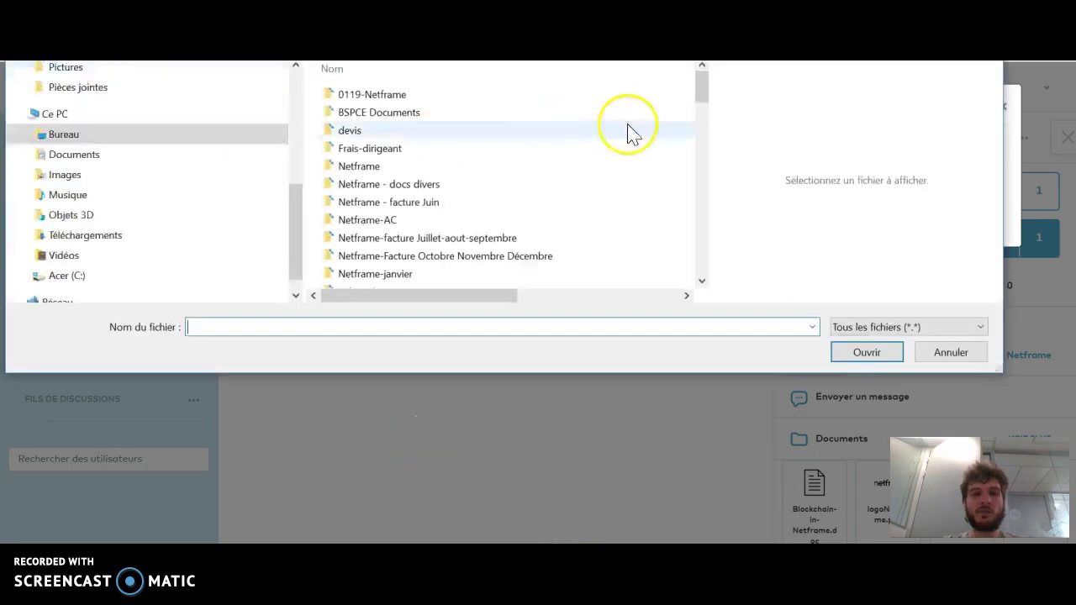
pyautogui.press('Escape')
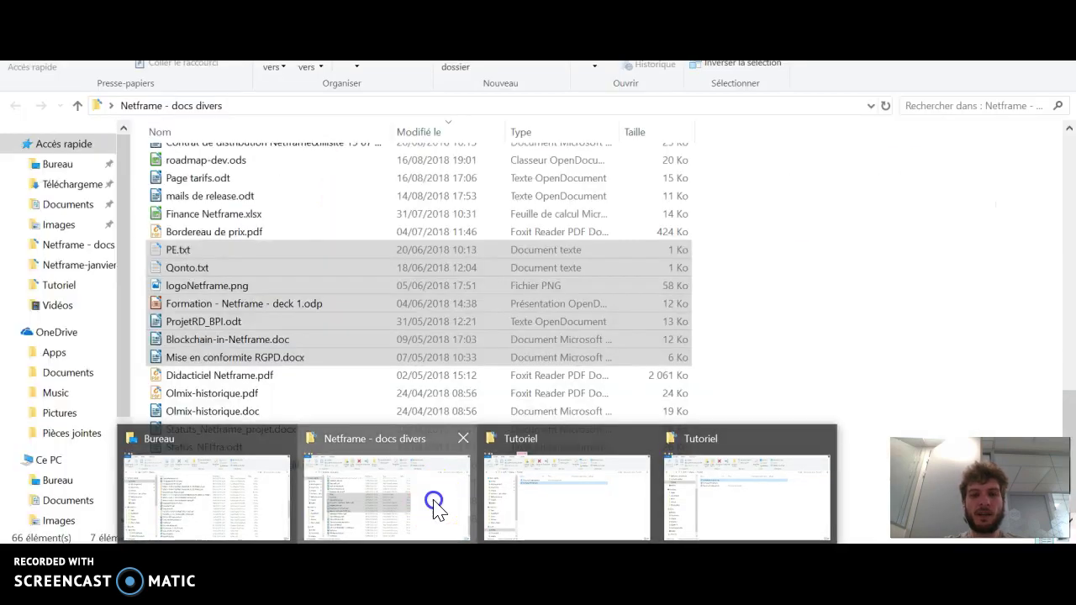
# - Add Olmix-historique.doc, Statuts_Netframe_projet.docx and Status_NEtfra.odt from the Netframe - docs divers folder to the new-file form
pyautogui.click(433, 502)
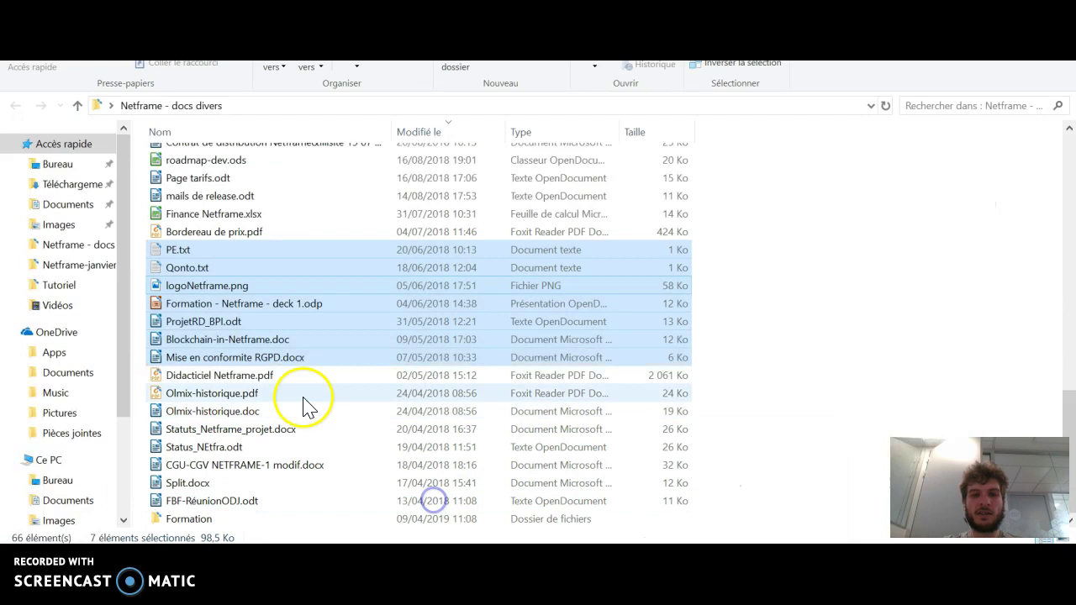
pyautogui.click(298, 393)
pyautogui.moveTo(252, 411)
pyautogui.mouseDown()
pyautogui.moveTo(252, 467)
pyautogui.moveTo(250, 432)
pyautogui.mouseUp()
pyautogui.keyDown('ctrl'); pyautogui.click(268, 435); pyautogui.keyUp('ctrl')
pyautogui.keyDown('ctrl'); pyautogui.click(258, 447); pyautogui.keyUp('ctrl')
pyautogui.moveTo(256, 441); pyautogui.dragTo(353, 220)
pyautogui.click(566, 353)
# - Review the name, tags, author and description fields of the added files, and close the new-file form
pyautogui.scroll(-3, 567, 353)
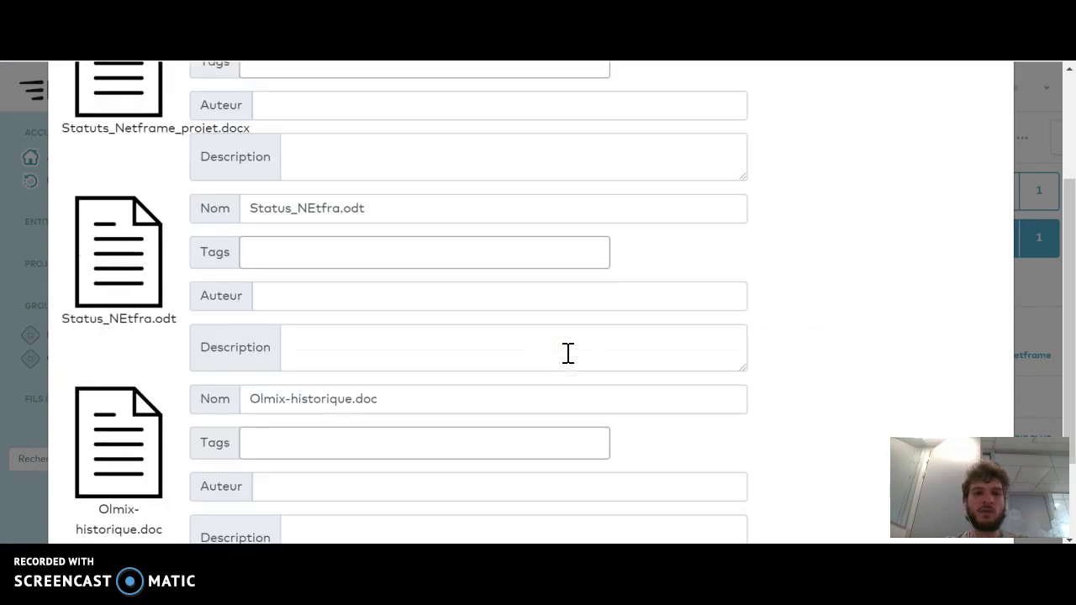
pyautogui.click(769, 392)
pyautogui.scroll(-2, 768, 392)
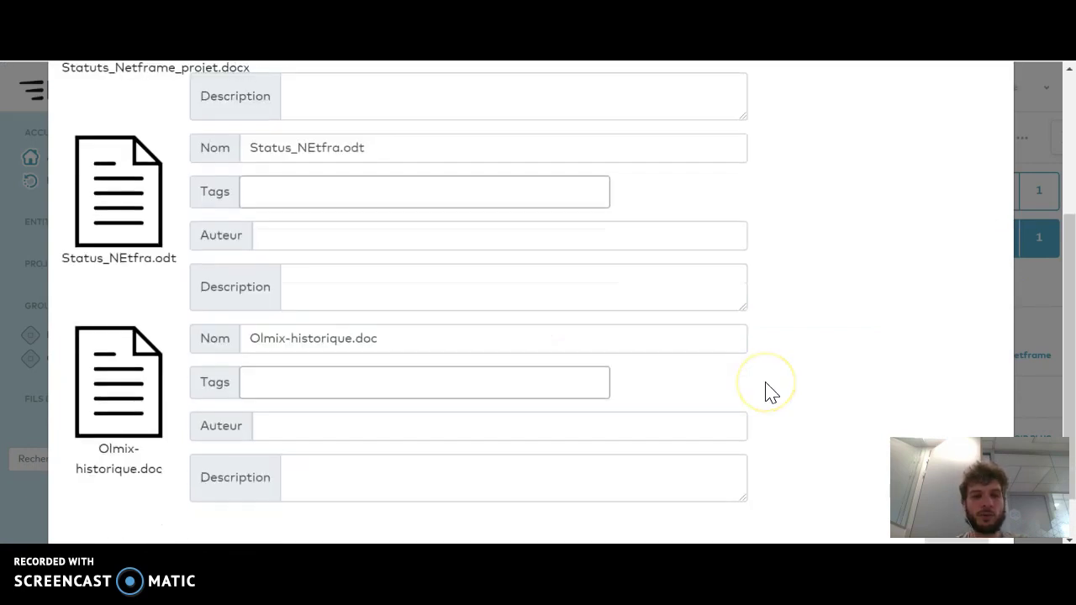
pyautogui.click(528, 389)
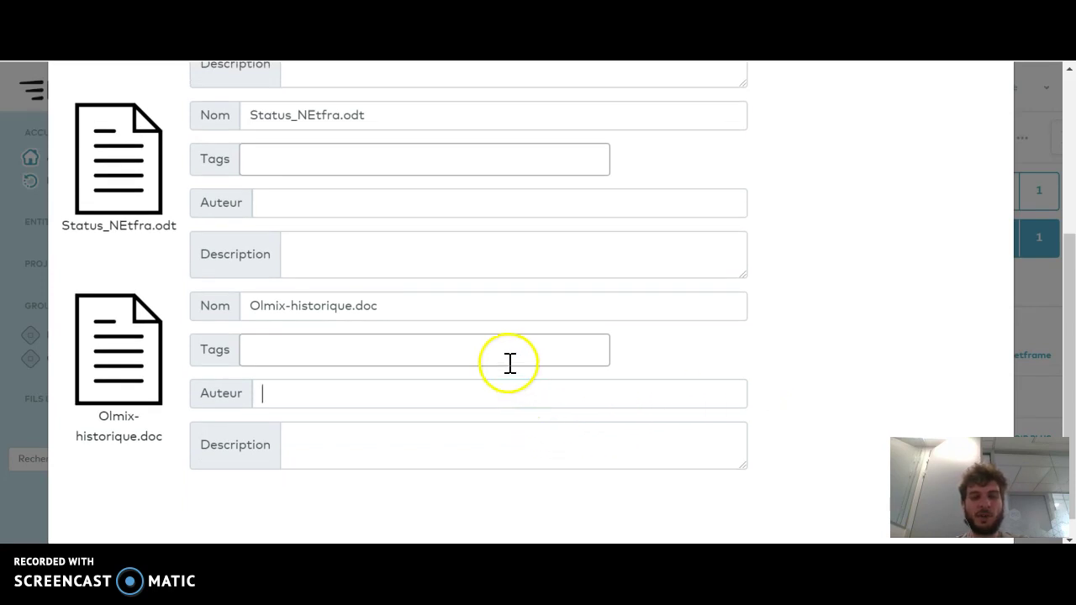
pyautogui.click(507, 357)
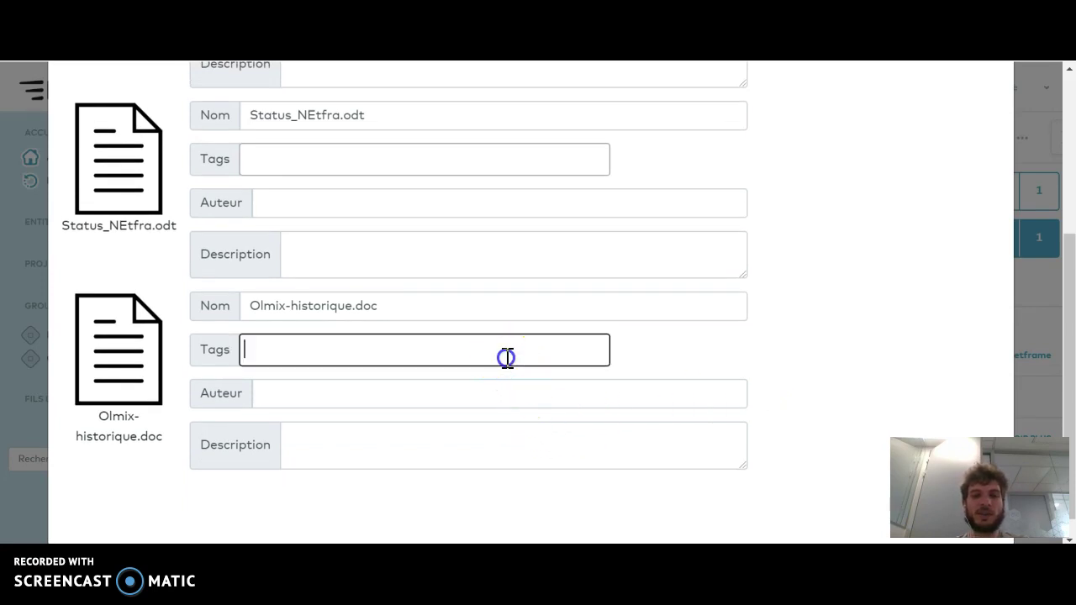
pyautogui.click(860, 323)
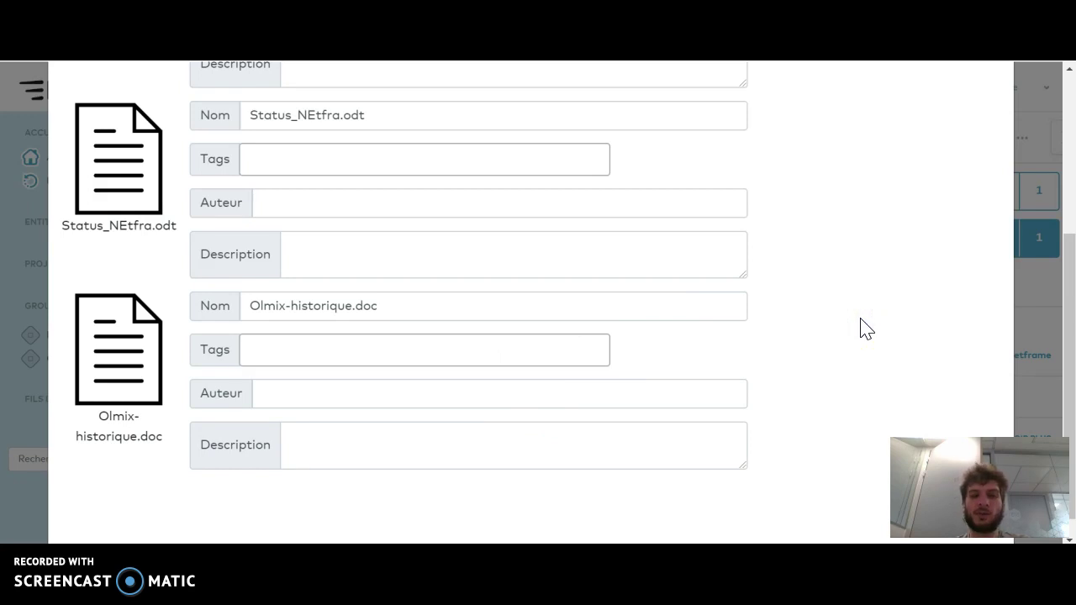
pyautogui.scroll(1, 866, 328)
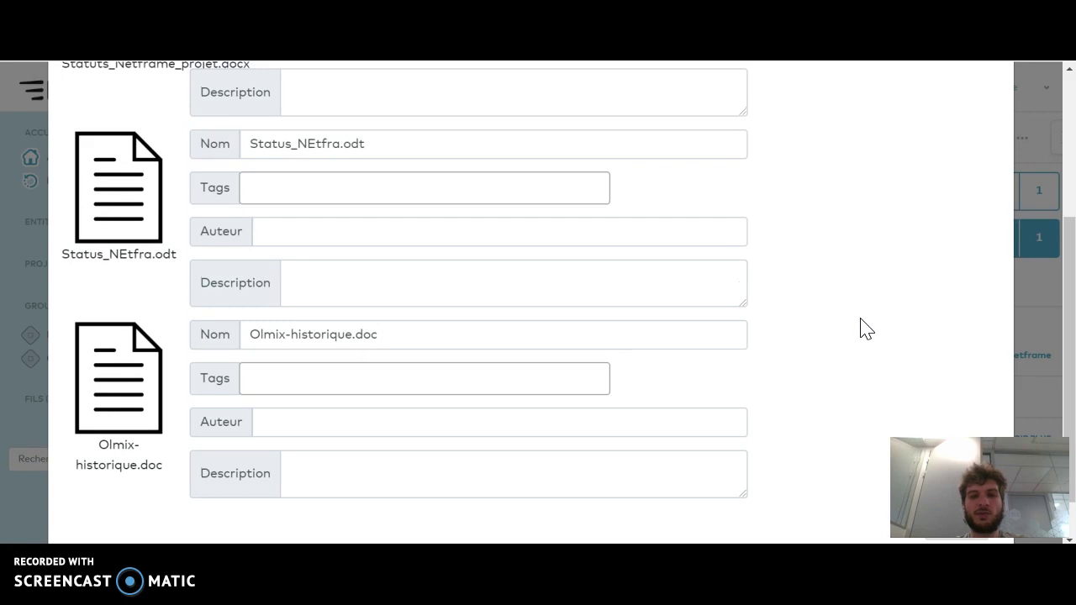
pyautogui.scroll(5, 865, 328)
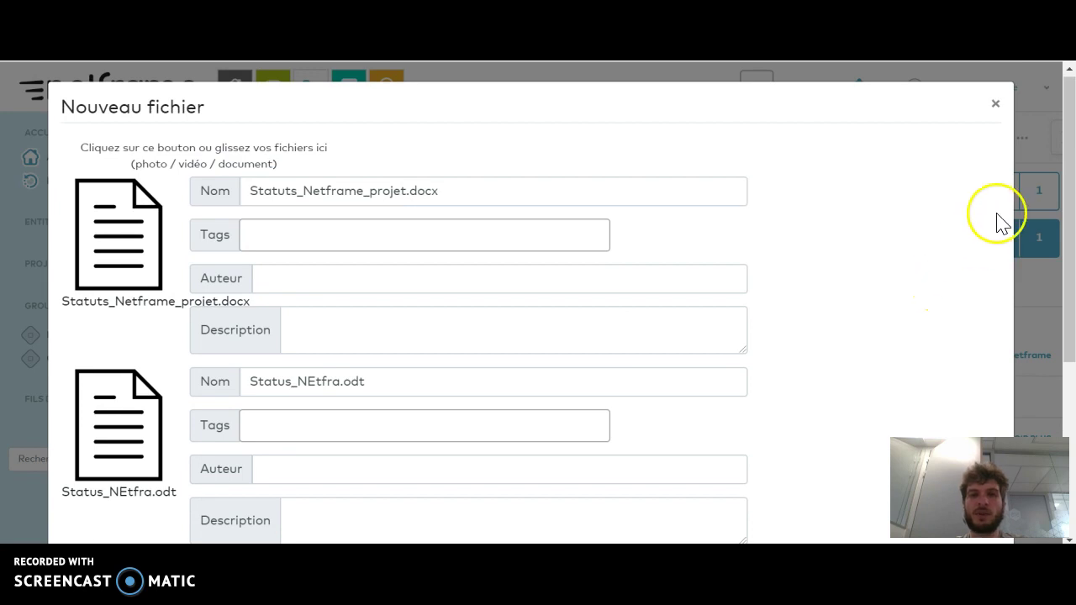
pyautogui.scroll(-5, 955, 233)
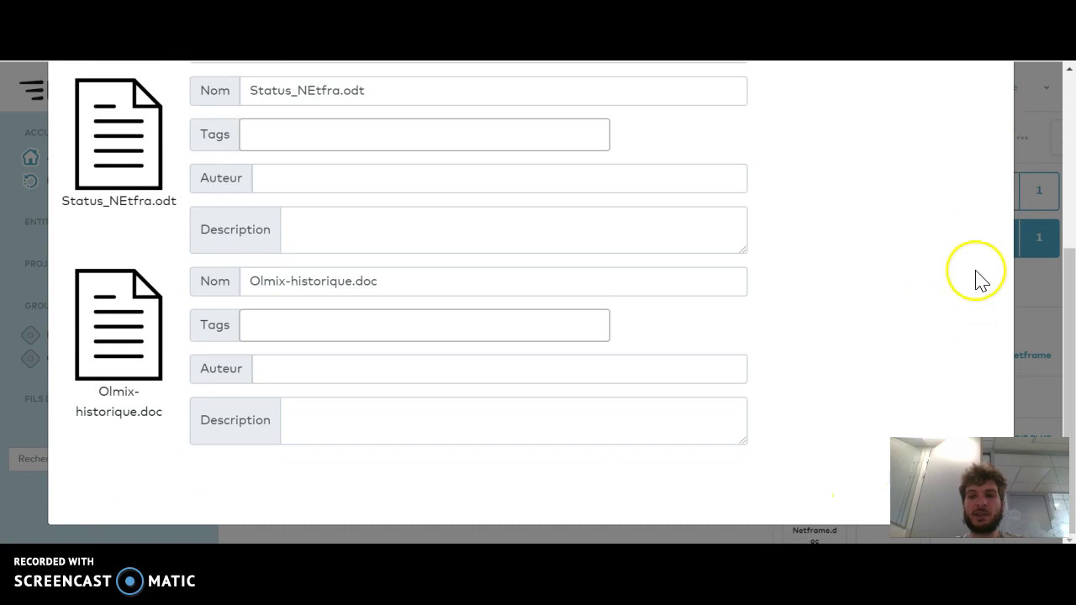
pyautogui.scroll(5, 975, 281)
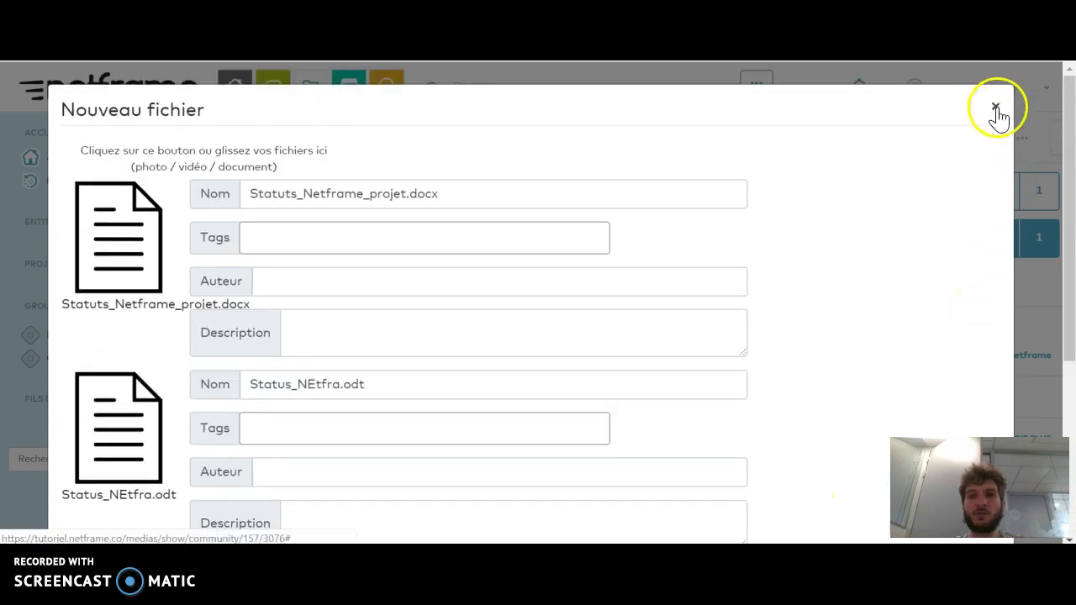
pyautogui.click(997, 111)
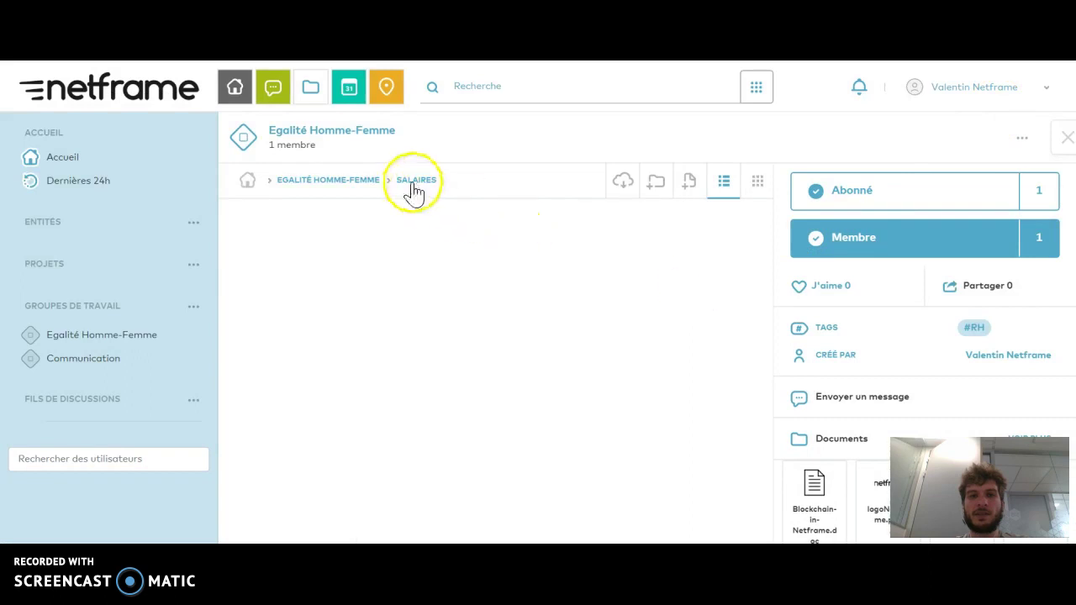
# - Return to the Egalité Homme-Femme root folder and reopen the Salaires folder to view its files
pyautogui.click(349, 190)
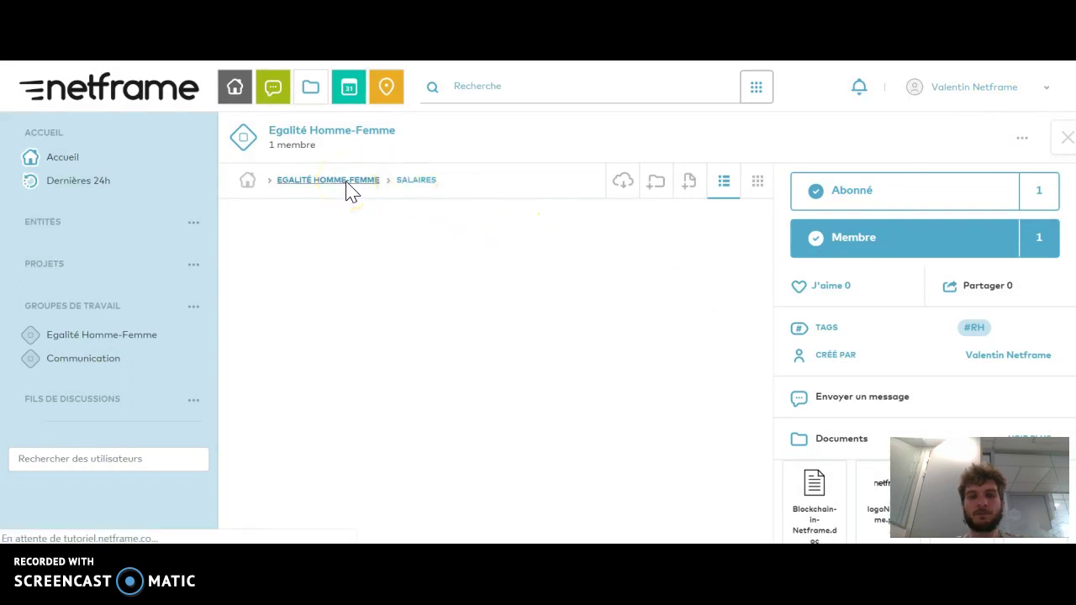
pyautogui.click(308, 261)
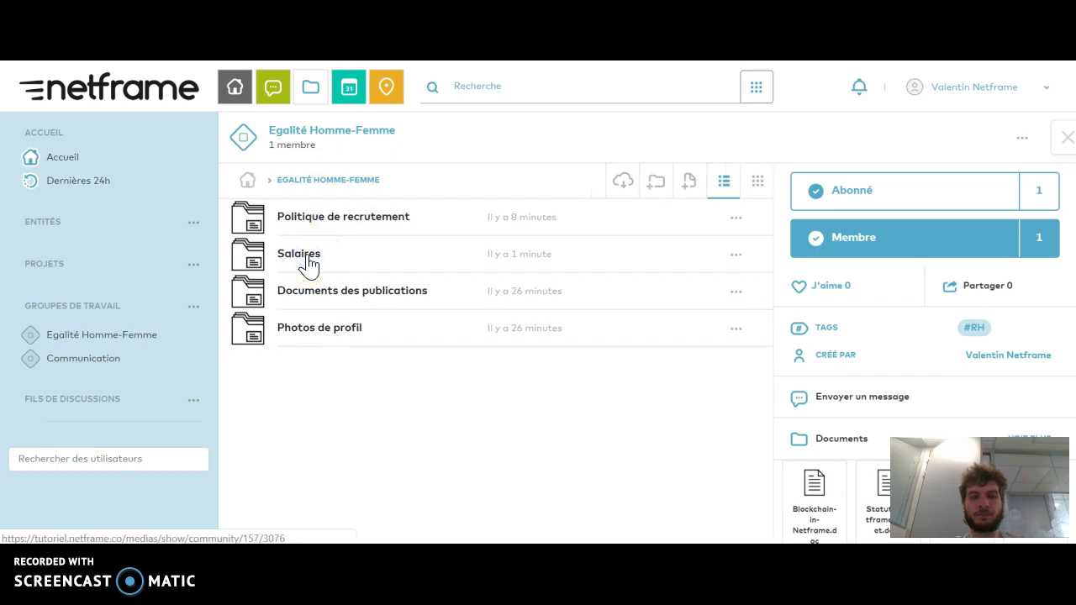
pyautogui.click(308, 262)
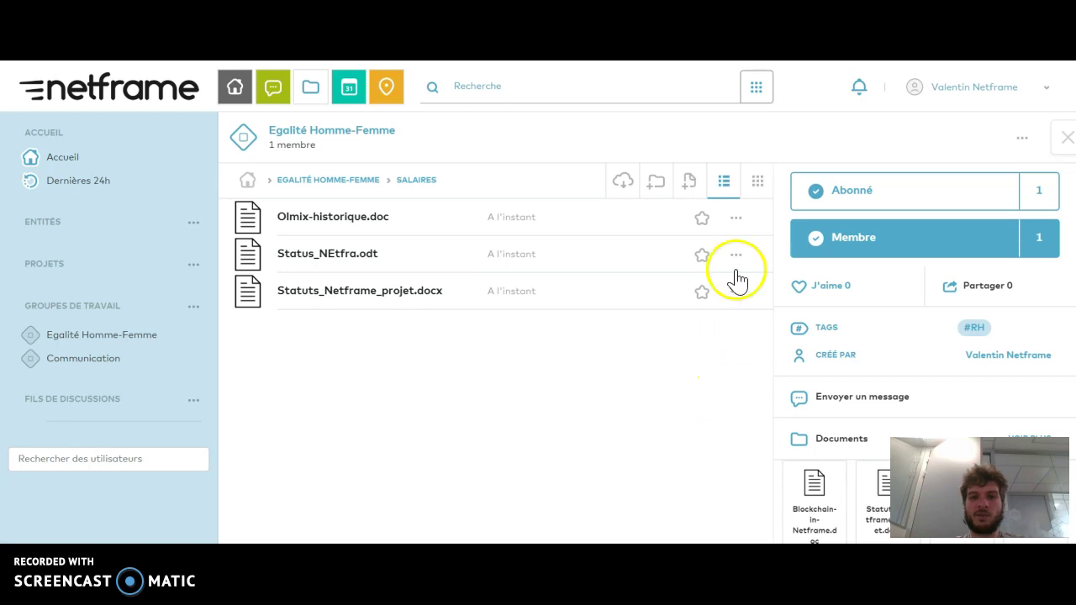
# - View the editable details of Olmix-historique.doc and close the form without making changes
pyautogui.click(737, 218)
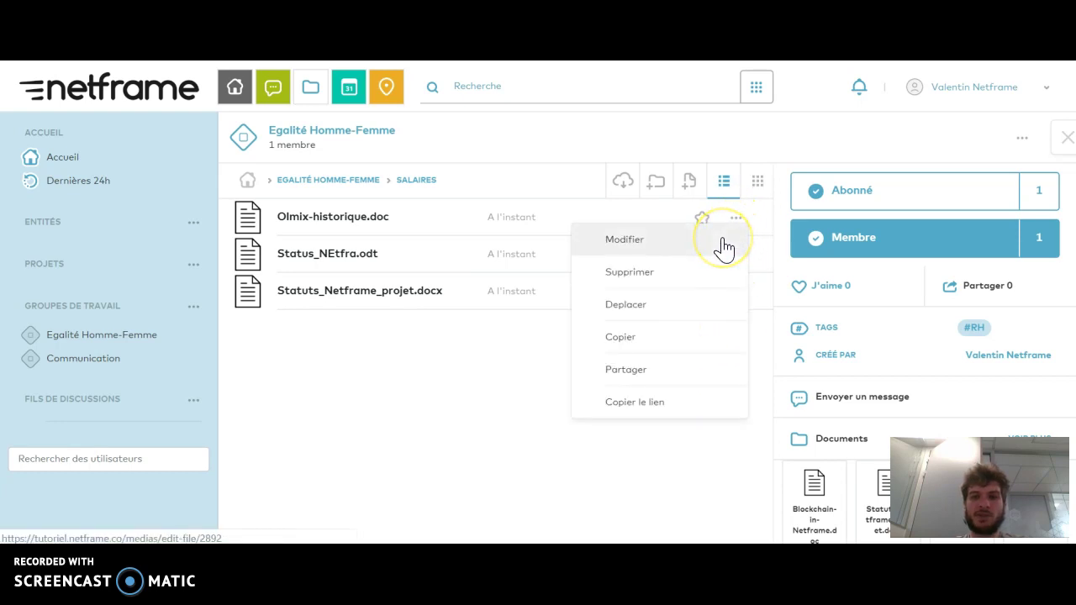
pyautogui.click(724, 245)
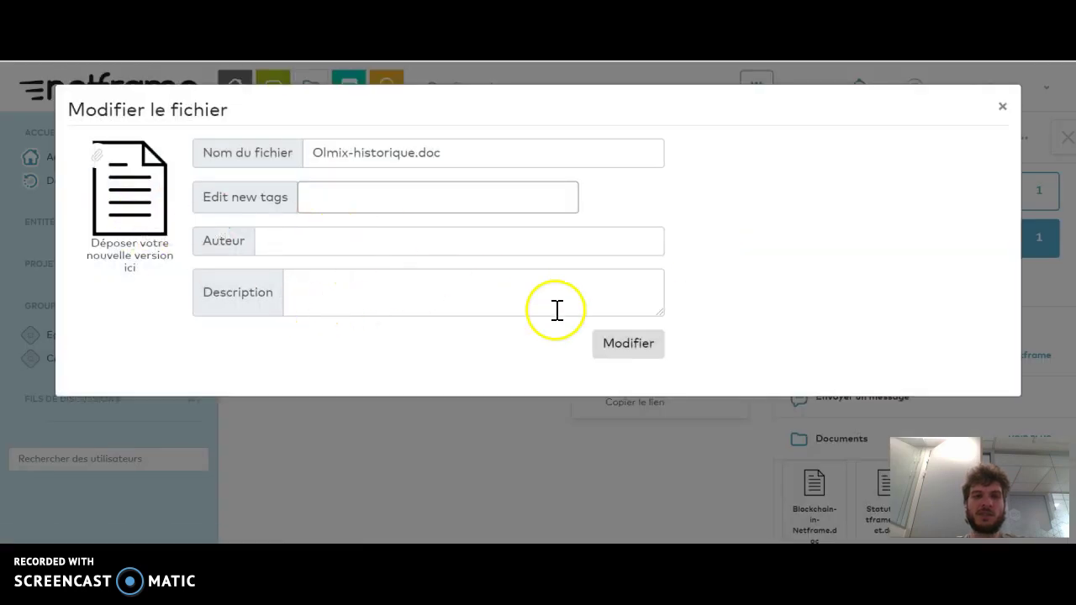
pyautogui.click(1003, 107)
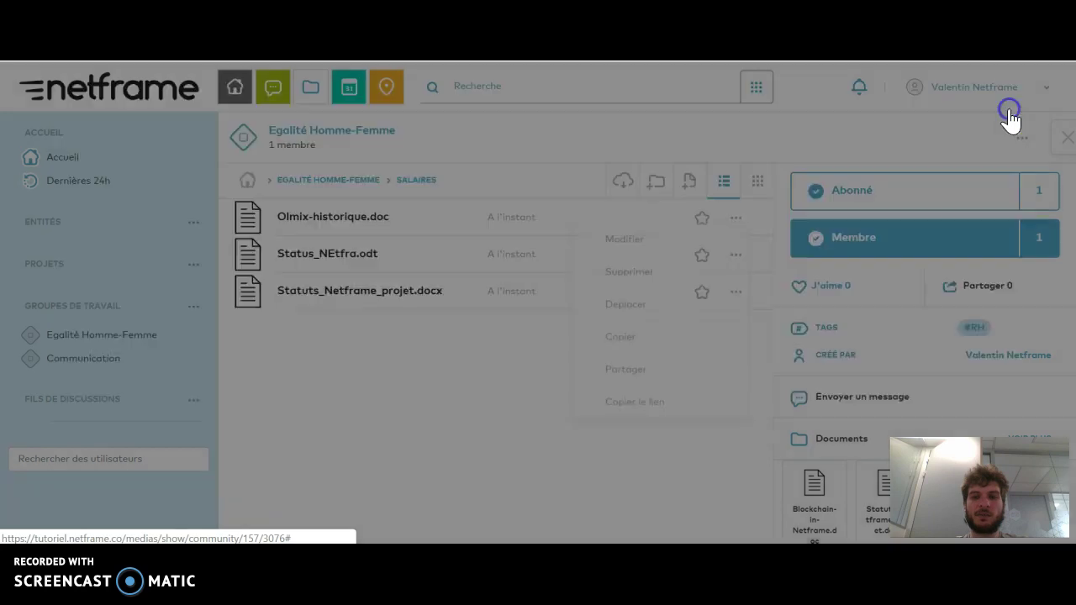
# - View the available destination folders for moving Olmix-historique.doc and close the move form without moving the file
pyautogui.click(736, 219)
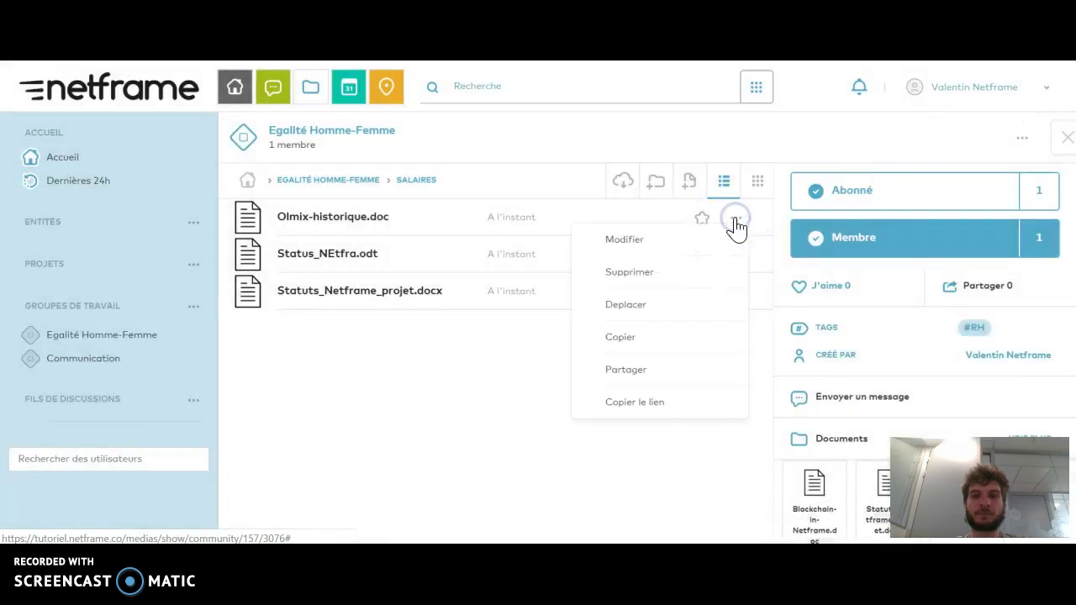
pyautogui.click(683, 307)
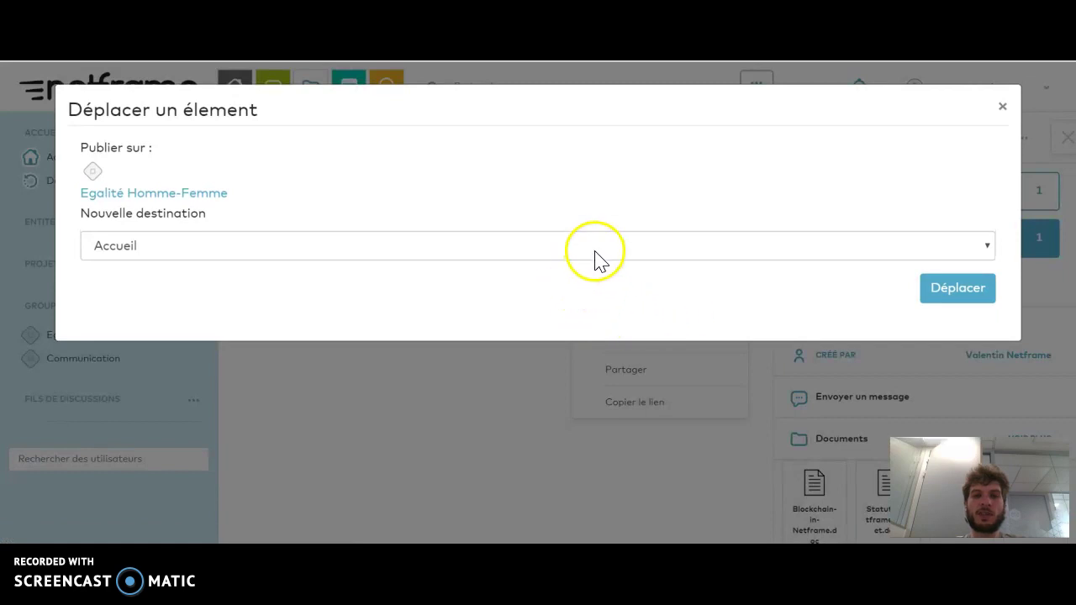
pyautogui.click(595, 254)
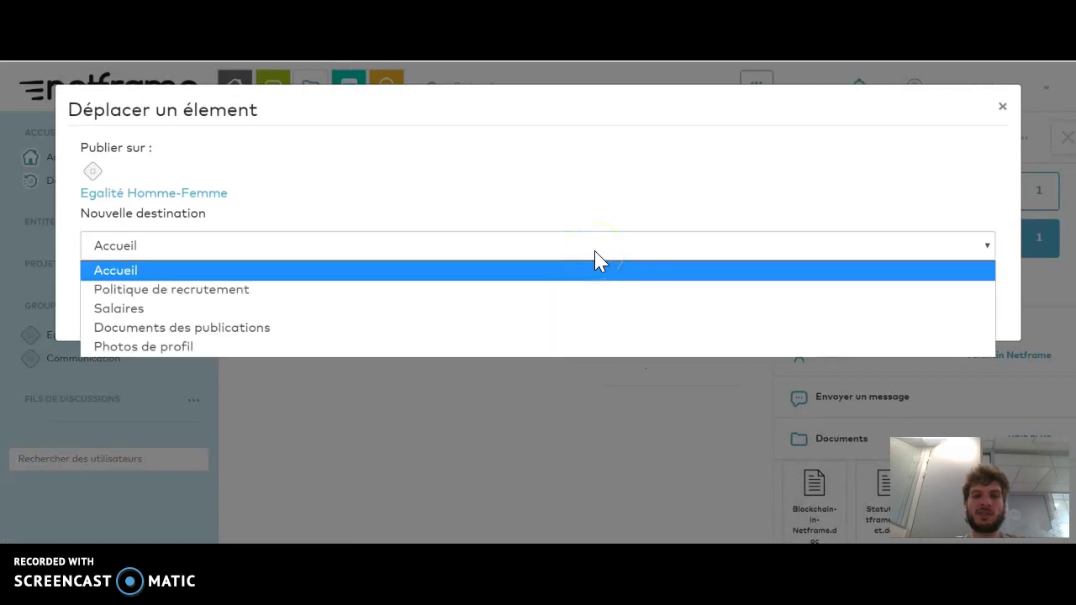
pyautogui.click(668, 210)
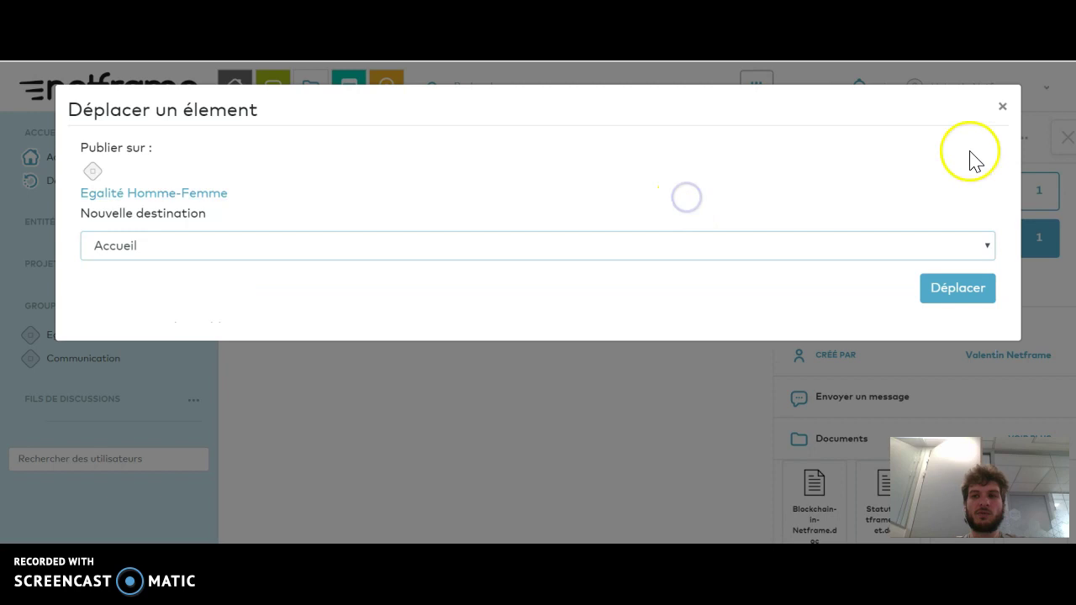
pyautogui.click(1003, 109)
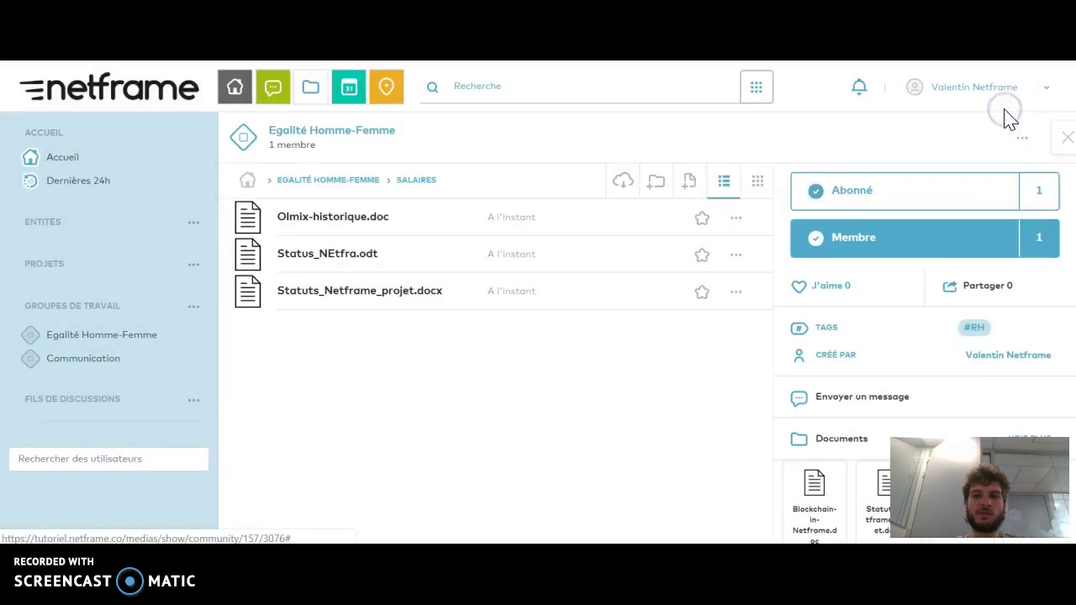
# - View the available file actions for Status_NEtfra.odt and Statuts_Netframe_projet.docx without applying any of them
pyautogui.click(737, 255)
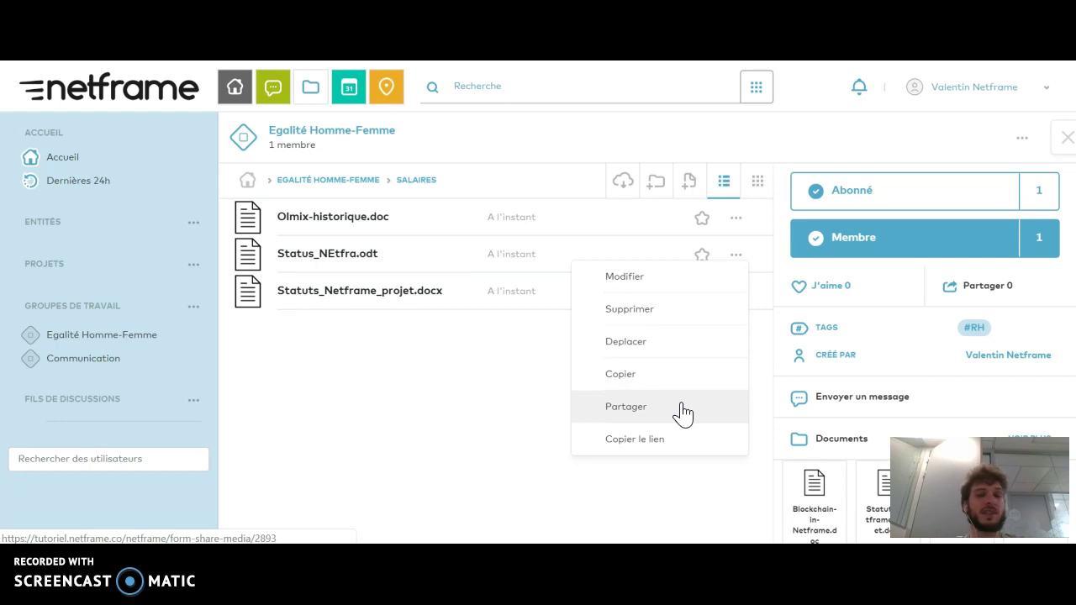
pyautogui.click(663, 476)
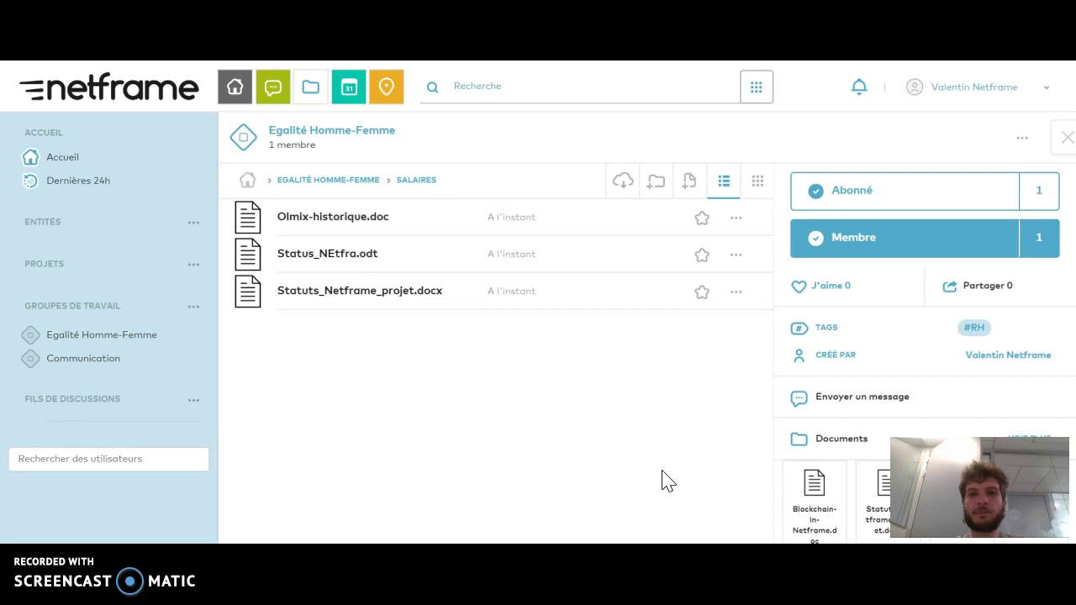
pyautogui.click(738, 294)
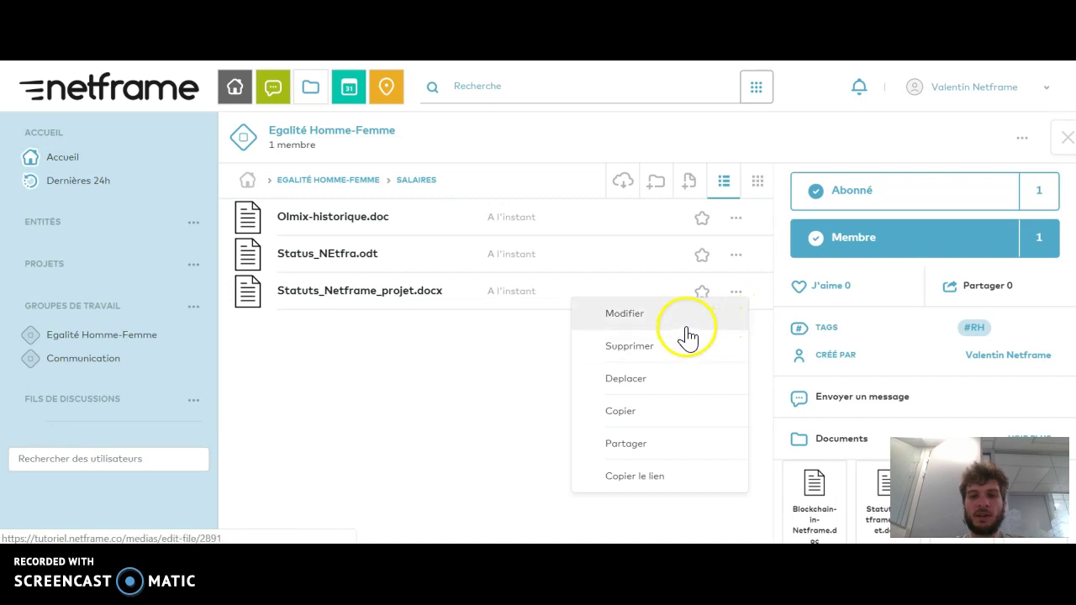
pyautogui.click(741, 360)
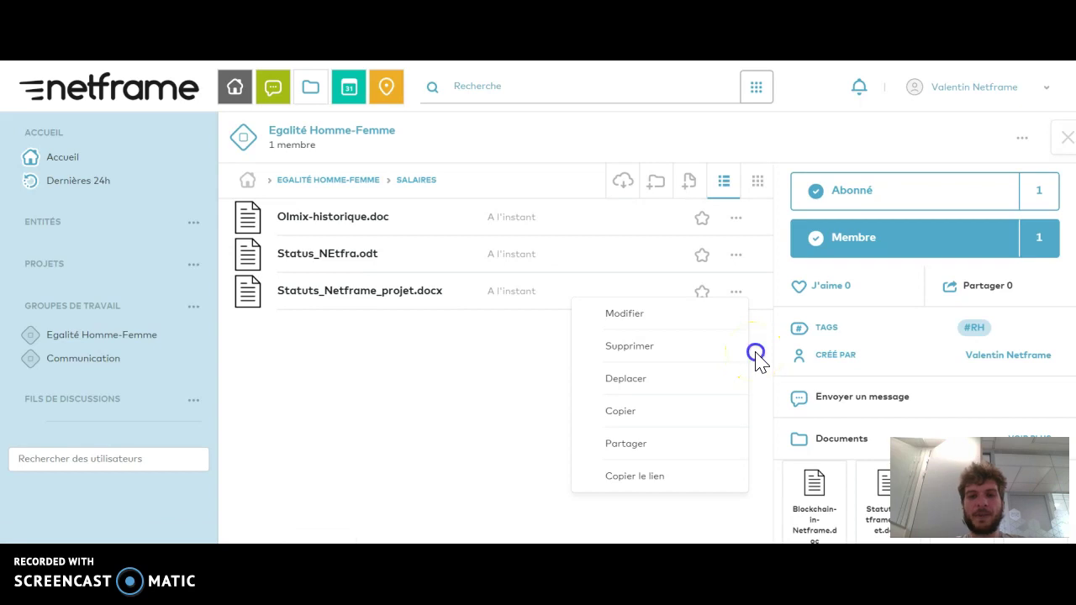
pyautogui.click(756, 357)
# - View the cloud sources for importing a folder or drive into Salaires and close the import form without importing
pyautogui.click(625, 190)
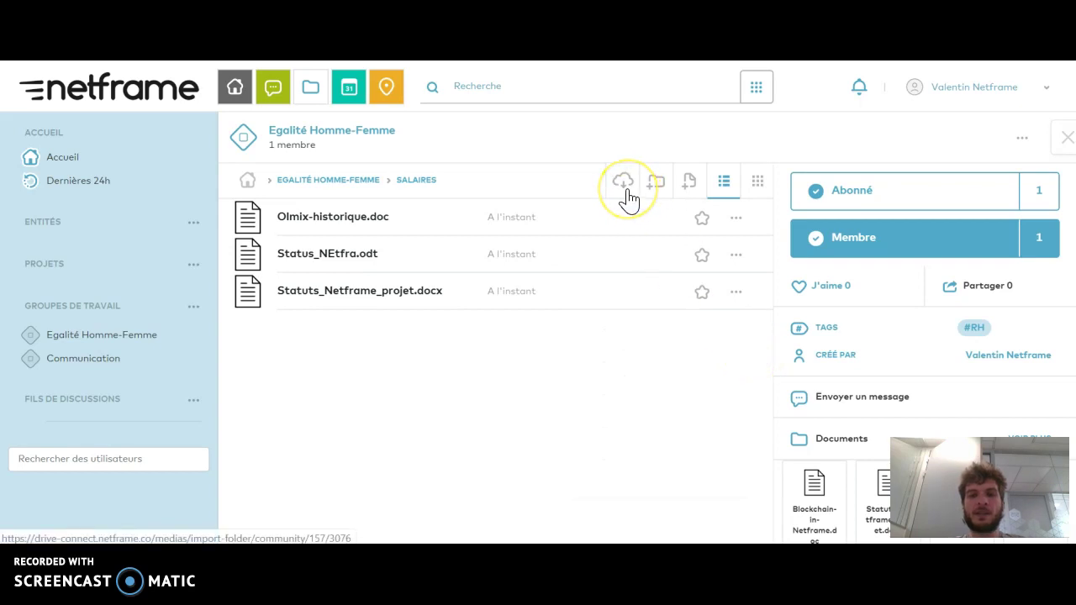
pyautogui.click(626, 190)
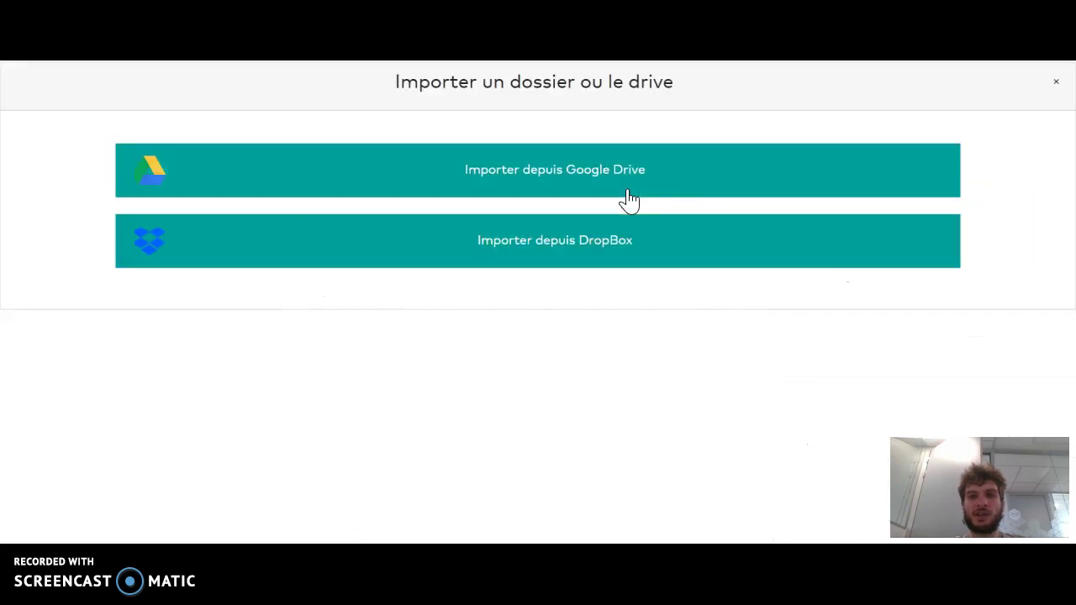
pyautogui.click(593, 334)
pyautogui.click(512, 324)
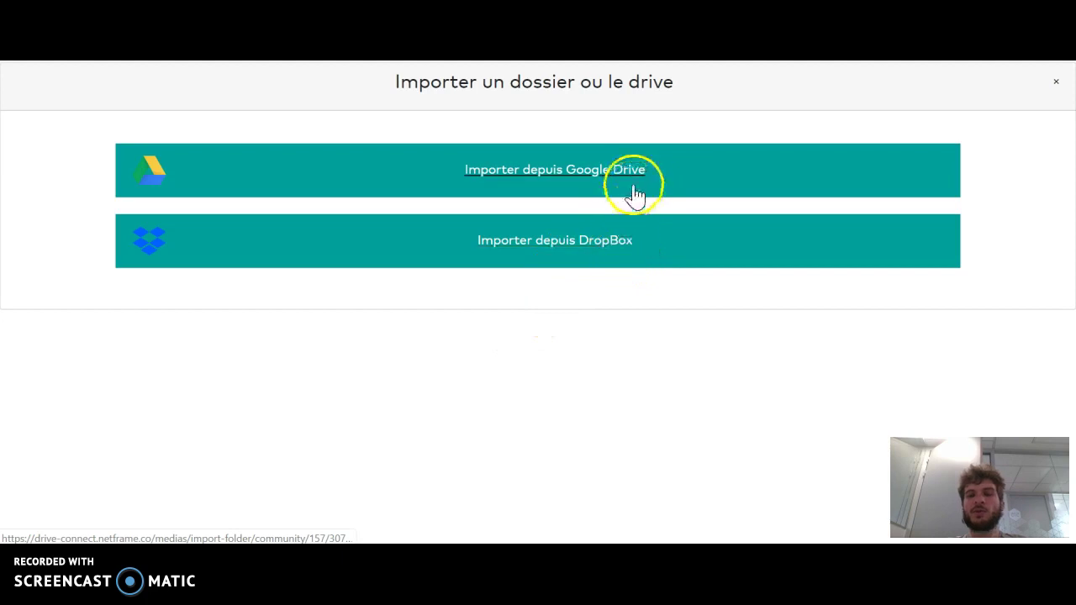
pyautogui.click(1057, 84)
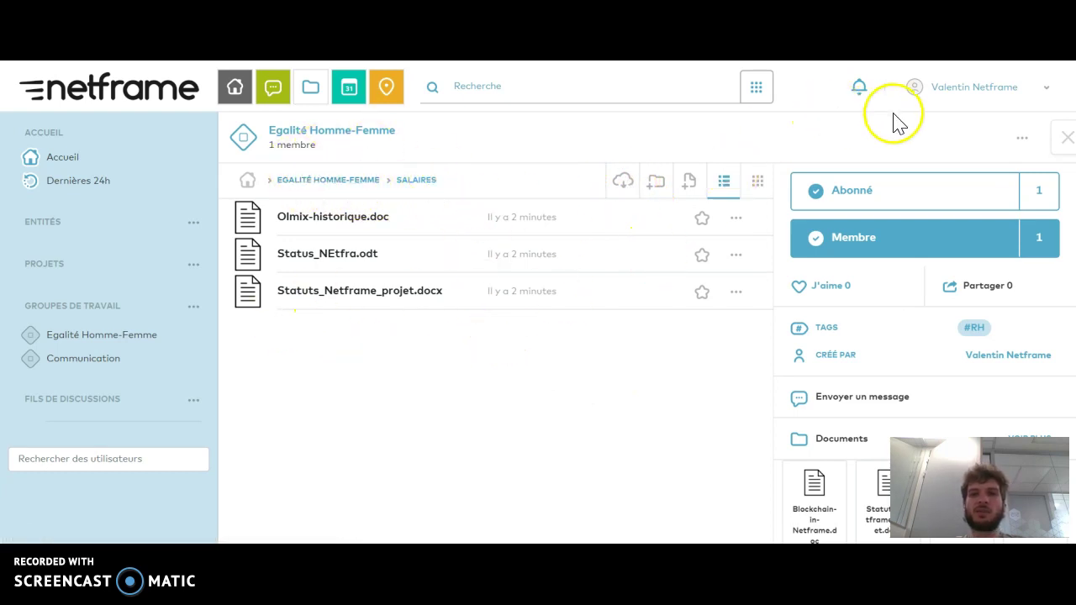
# - Open the user's own profile page and review its skills, events calendar, workgroups, projects, subscriptions and contacts
pyautogui.click(949, 99)
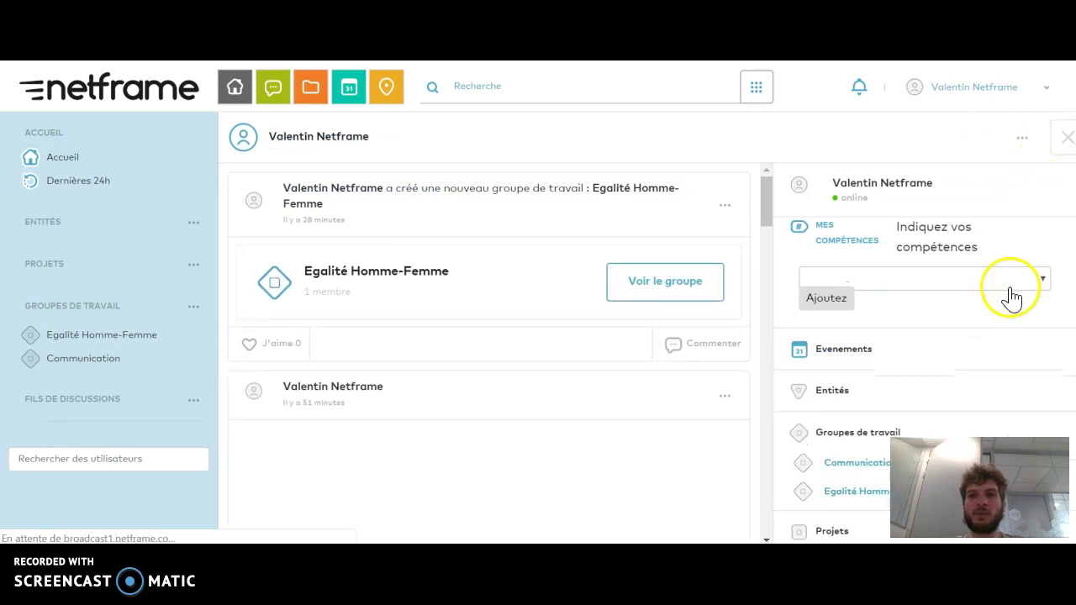
pyautogui.click(965, 374)
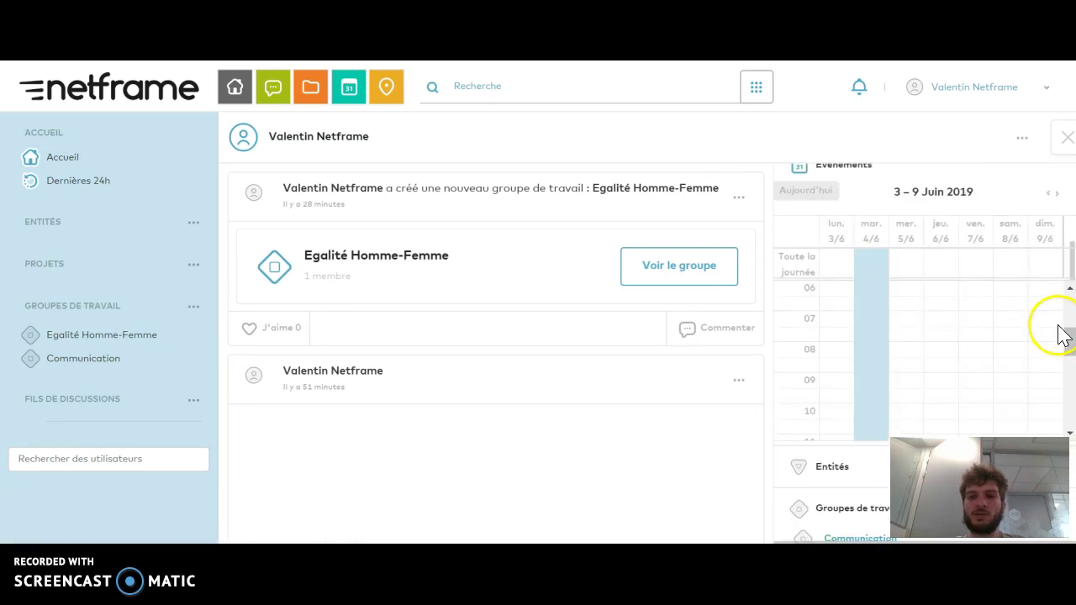
pyautogui.click(829, 500)
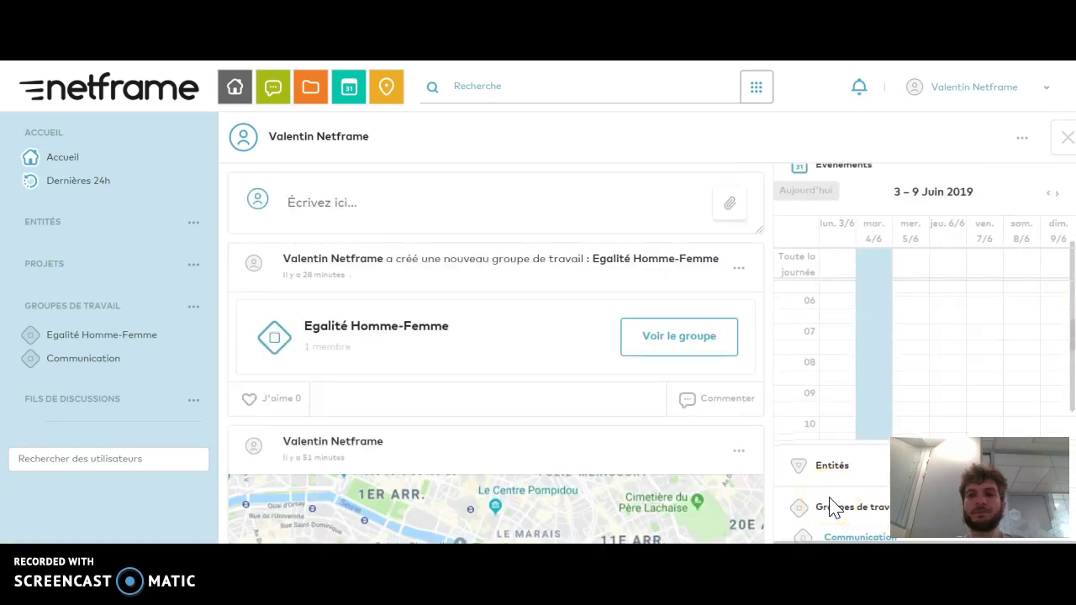
pyautogui.moveTo(832, 507); pyautogui.dragTo(1000, 382)
pyautogui.scroll(-3, 1001, 382)
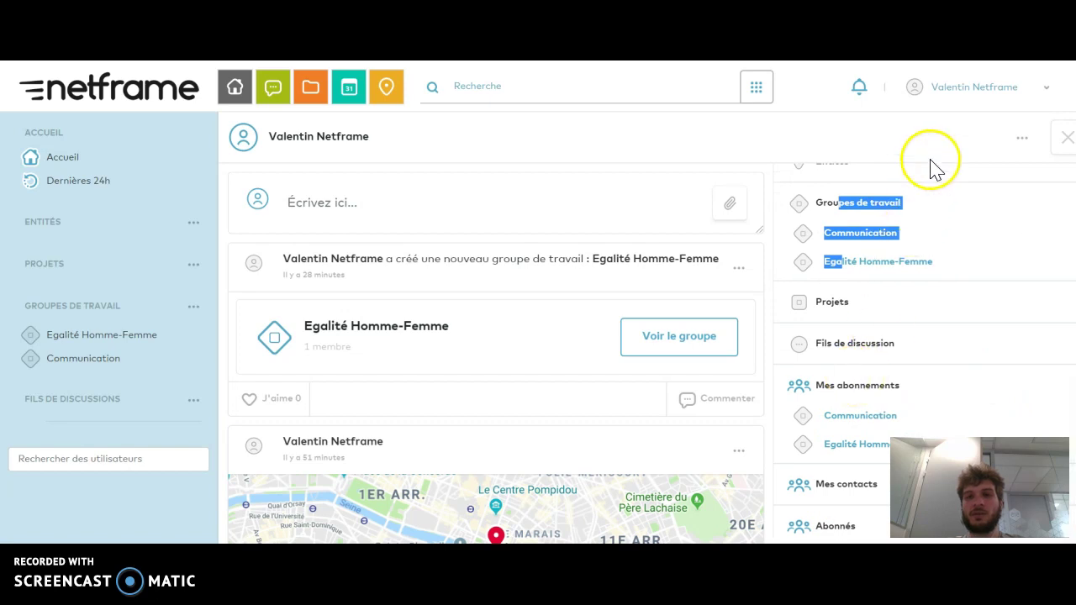
pyautogui.scroll(10, 822, 192)
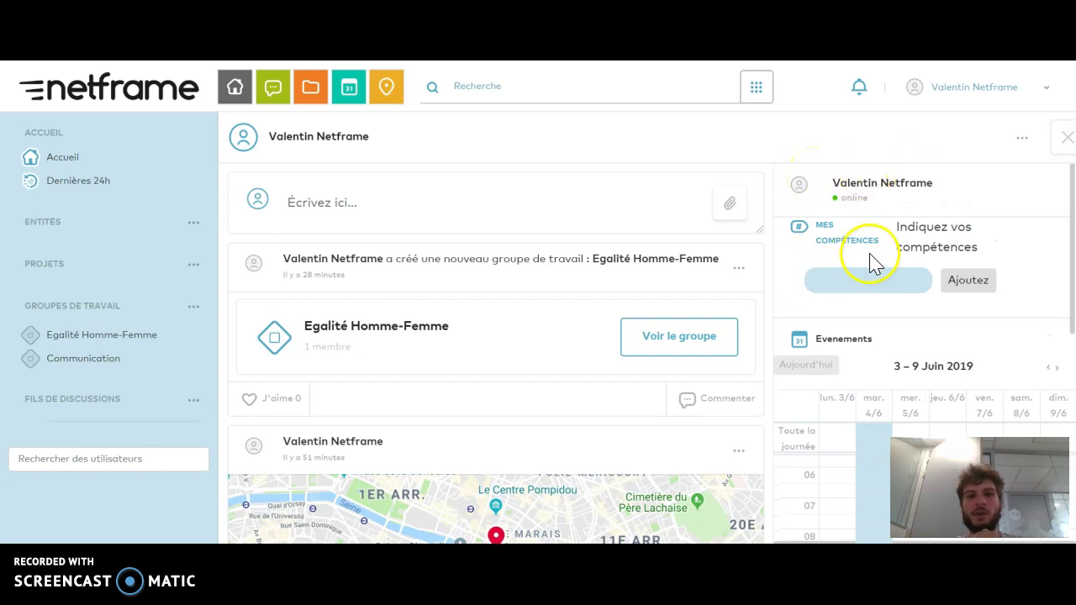
# - Open the profile's account settings, review the general information fields without editing them, and return to the home page
pyautogui.click(1015, 146)
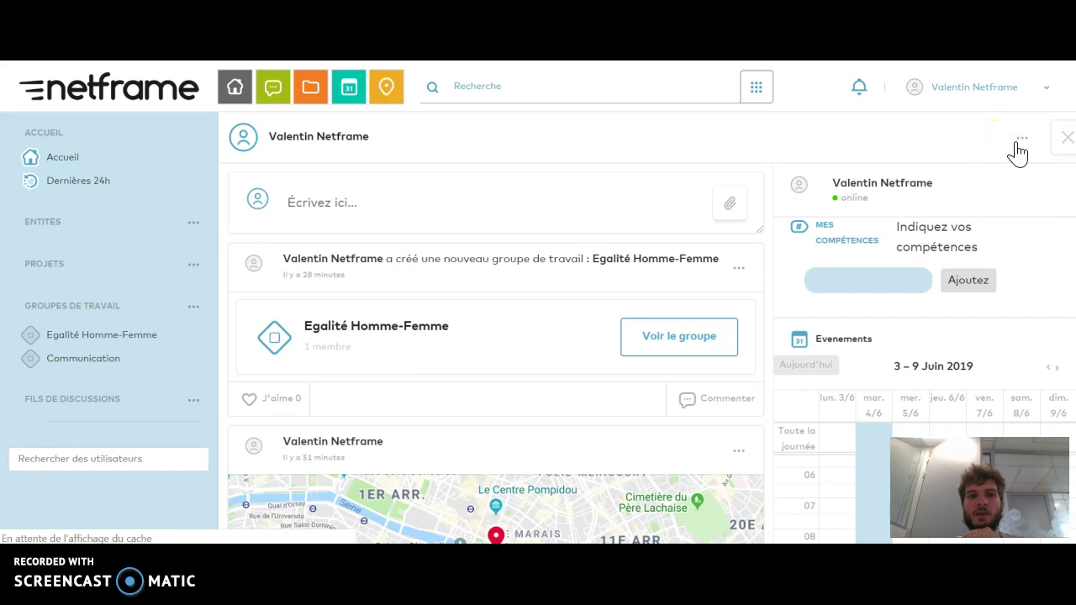
pyautogui.click(1012, 160)
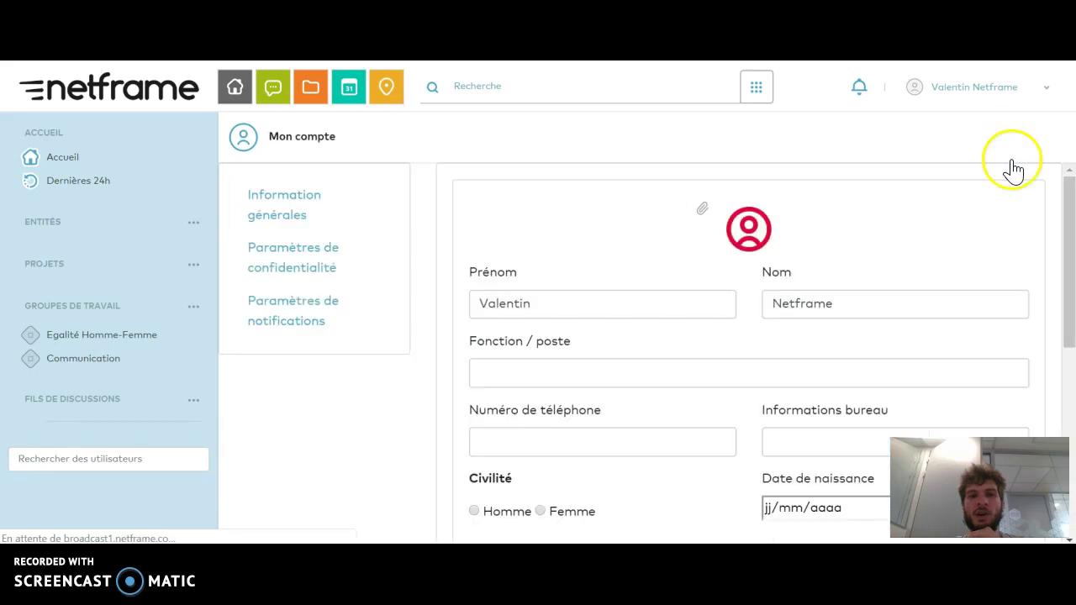
pyautogui.click(994, 281)
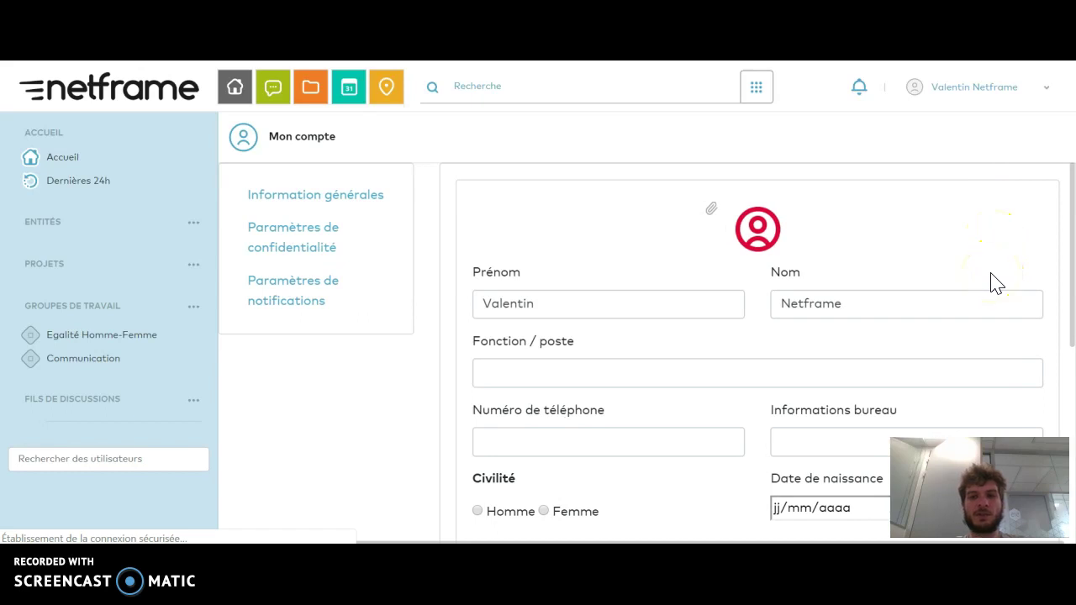
pyautogui.click(900, 176)
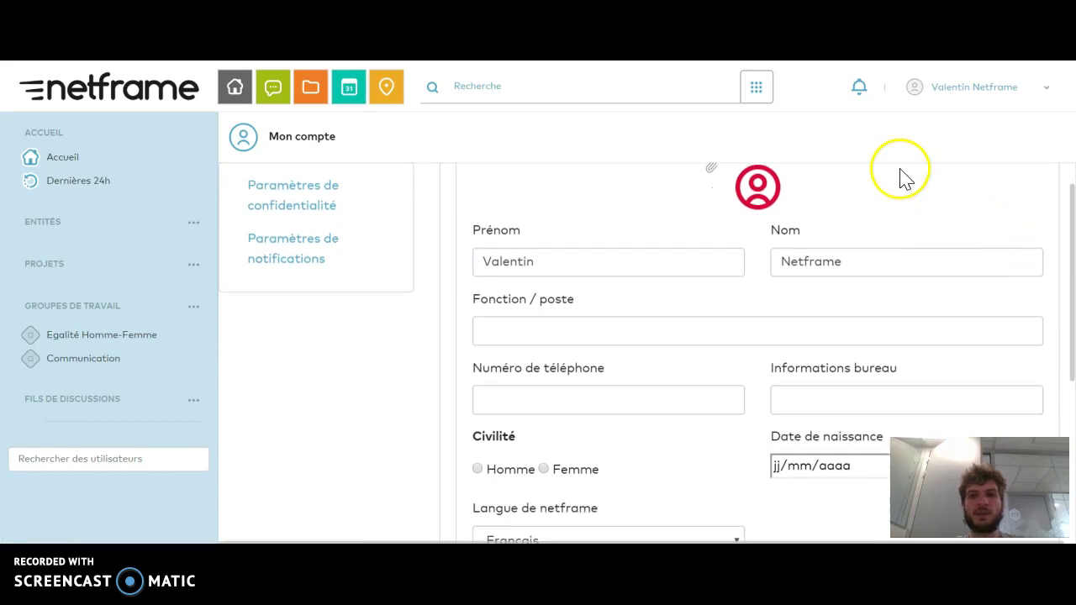
pyautogui.click(378, 118)
pyautogui.click(238, 91)
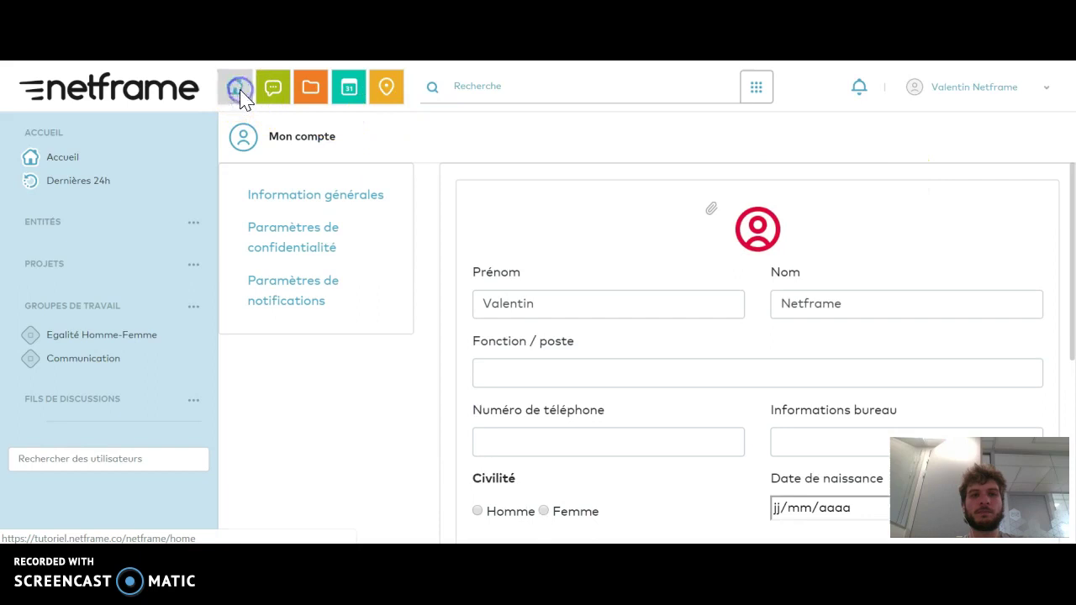